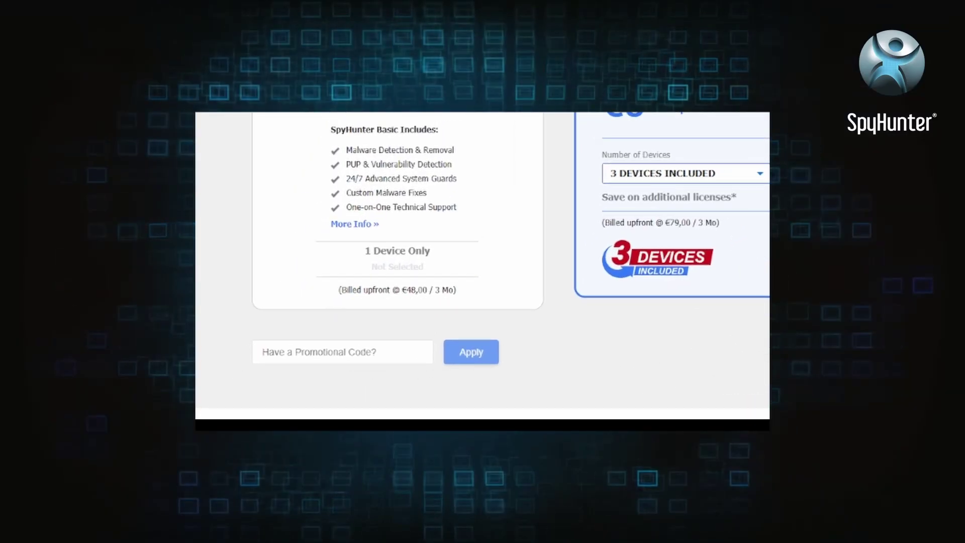
Start entering the promotional code 'HT' in the purchase page's code box.
type("HT")
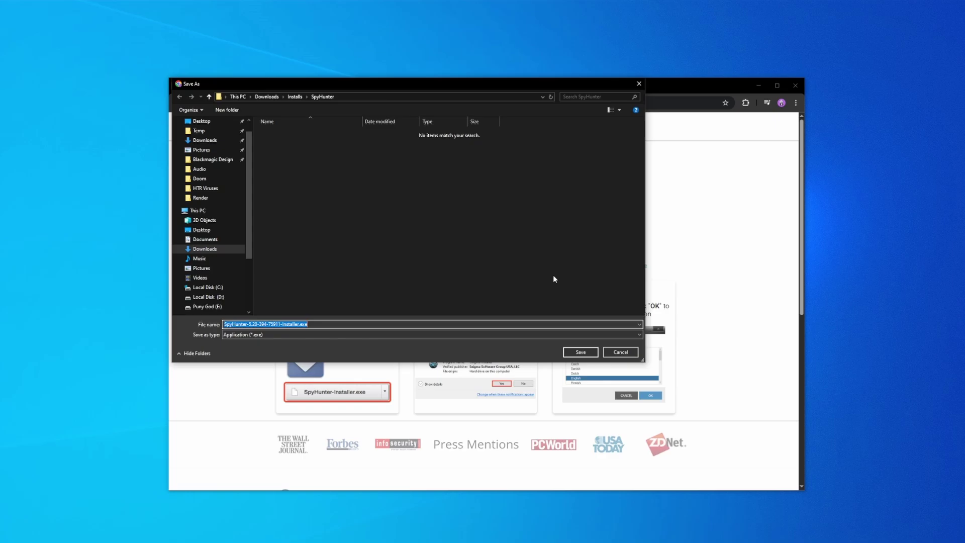
Save the SpyHunter installer, run it and start the installation.
left_click(580, 352)
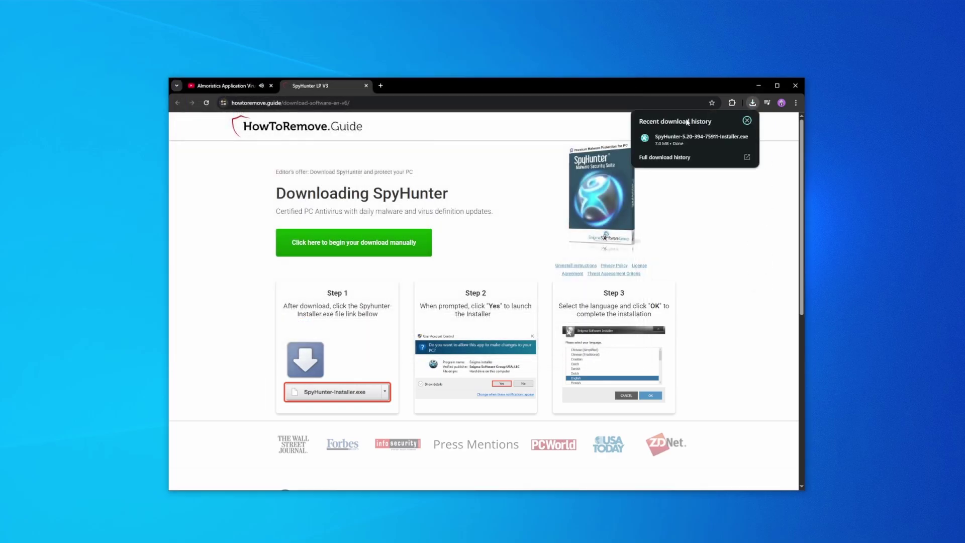
left_click(683, 136)
left_click(573, 348)
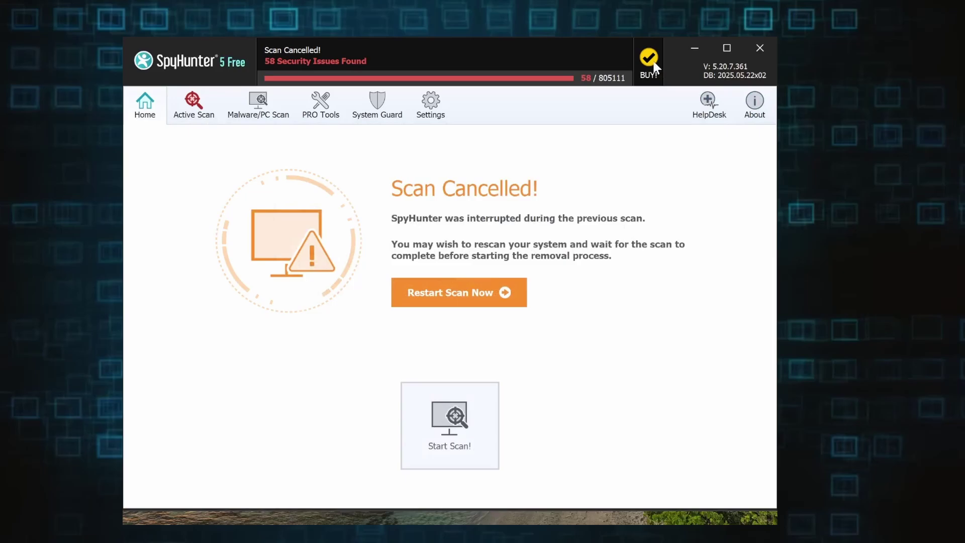
Begin registration with the 7-day free trial and start entering the e-mail address.
left_click(654, 64)
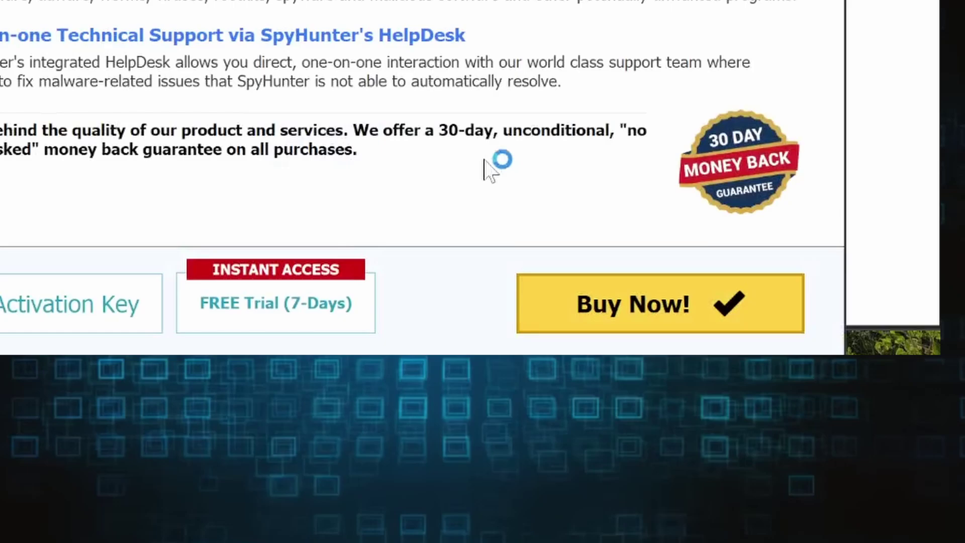
left_click(312, 282)
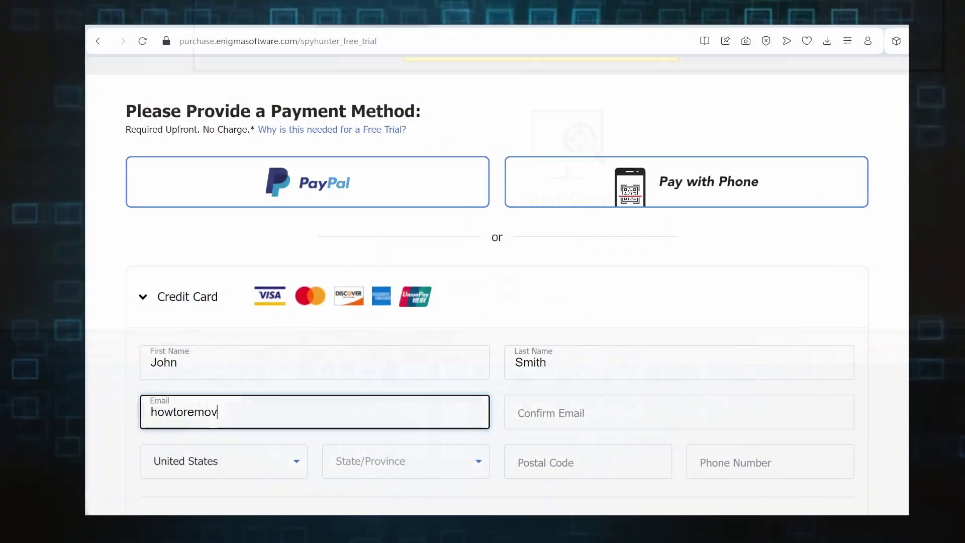
type("e")
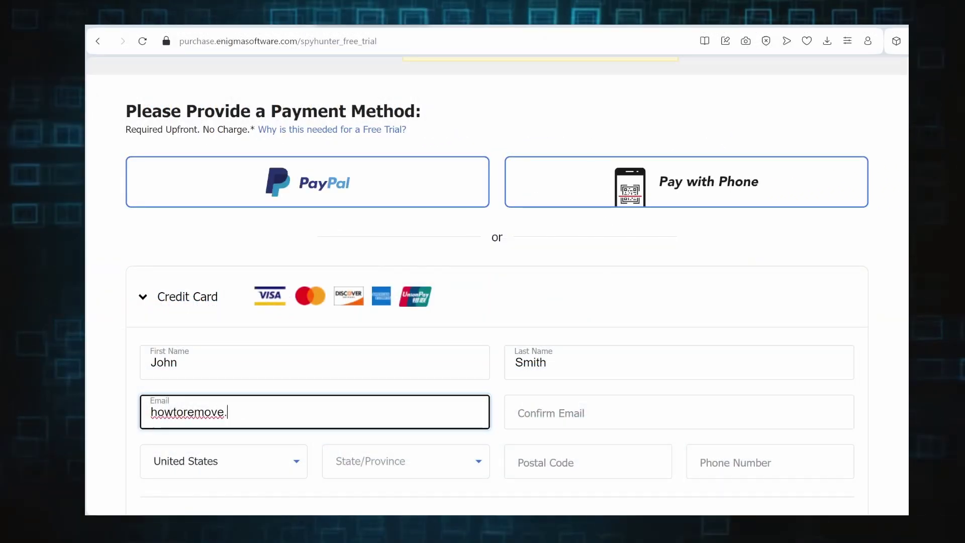
type(".guide")
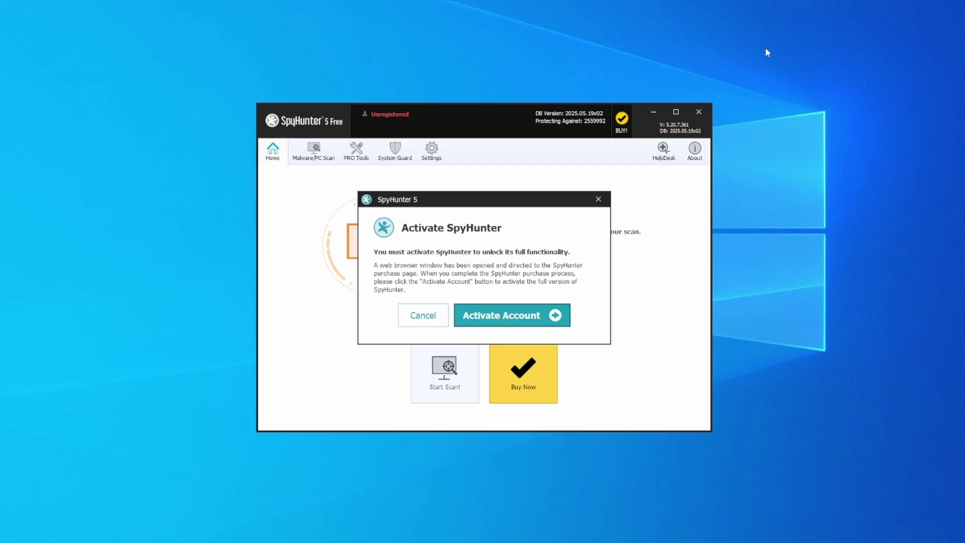
Apply coupon HTRG15 to drop the total to €67,15, then scroll down to payment methods.
left_click(506, 320)
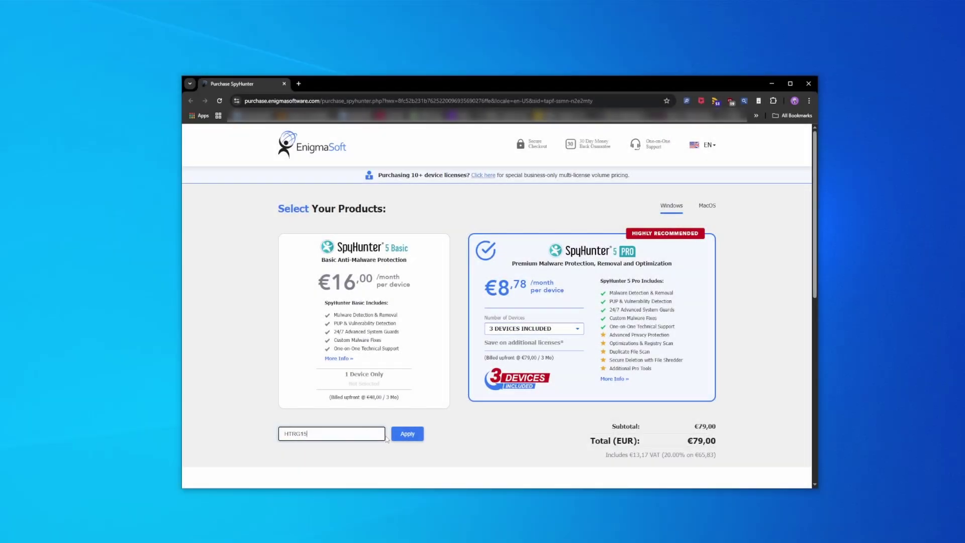
key("Return")
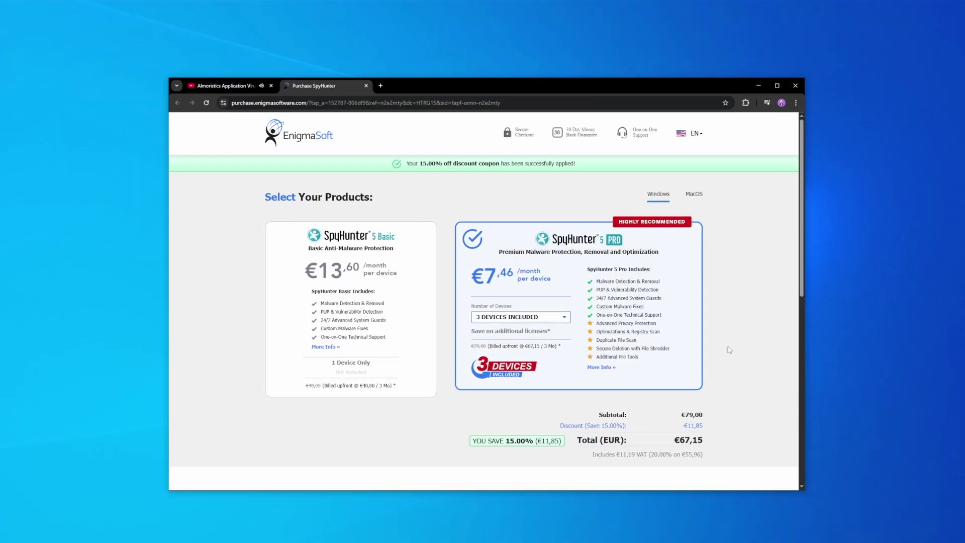
scroll(728, 344, "down", 5)
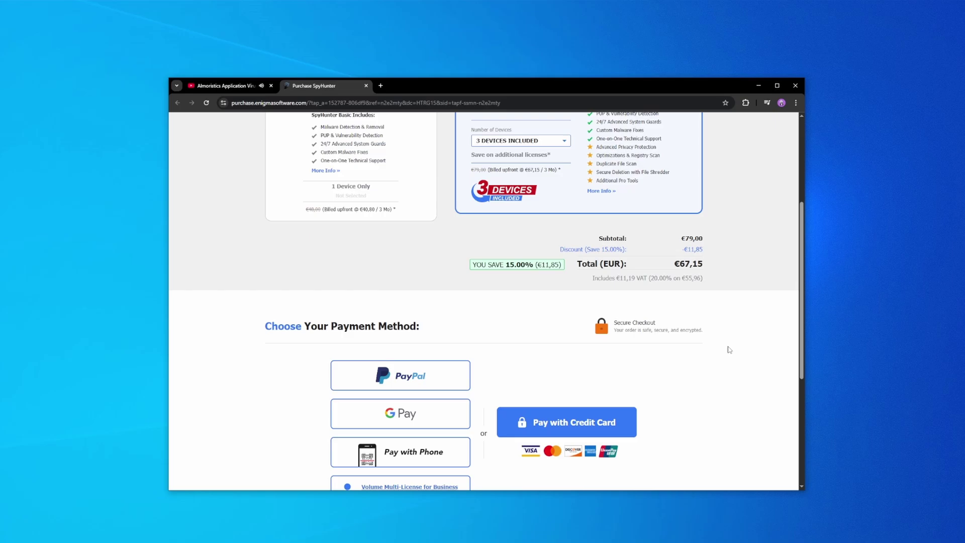
scroll(729, 350, "down", 3)
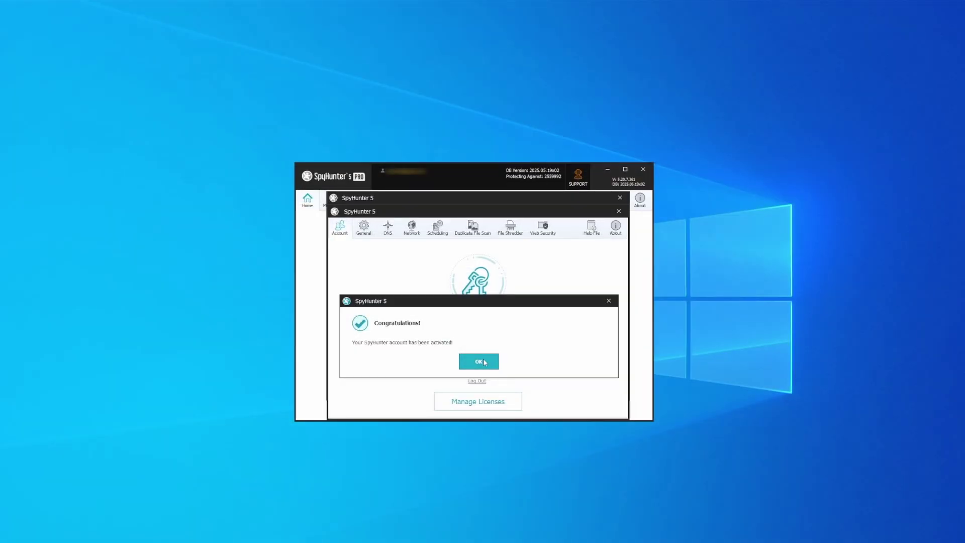
Run a SpyHunter scan and remove all detected objects.
left_click(480, 361)
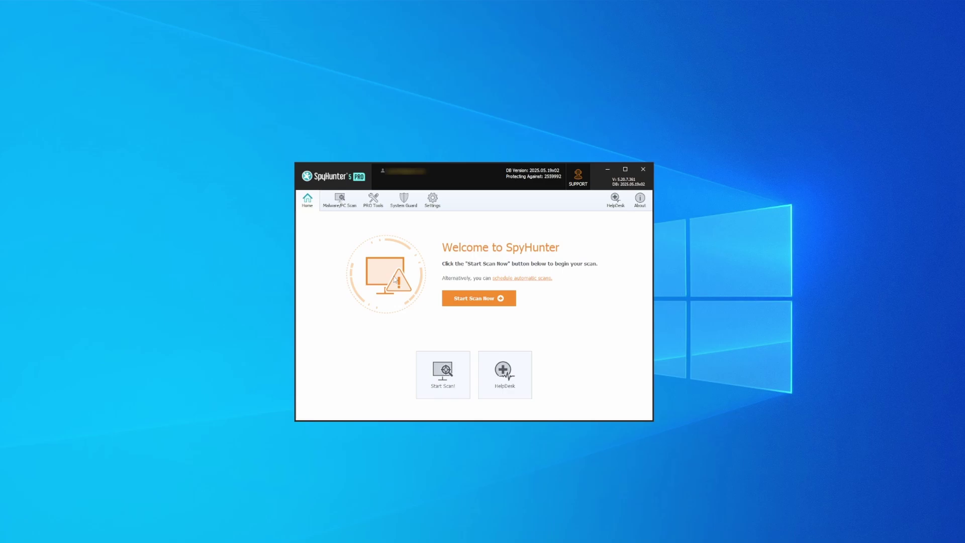
left_click(479, 298)
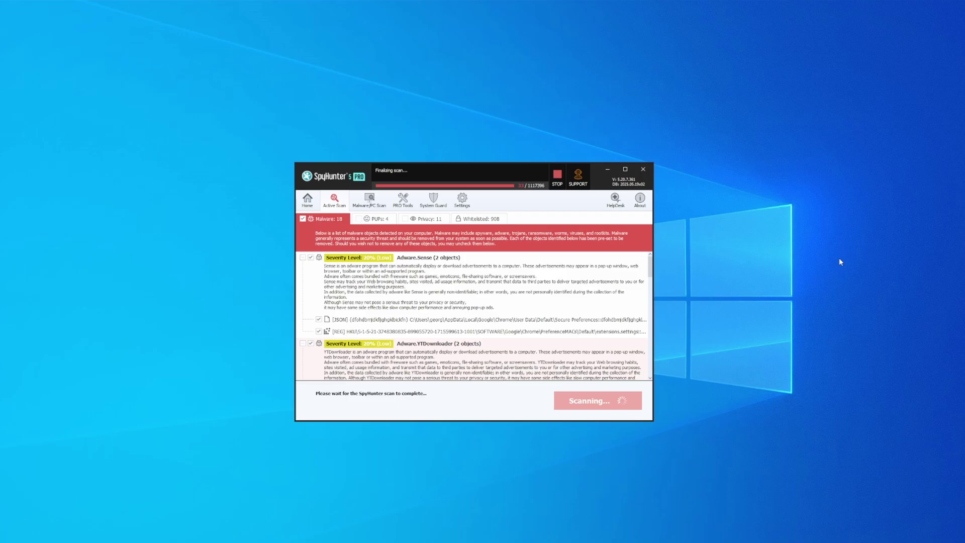
left_click(593, 405)
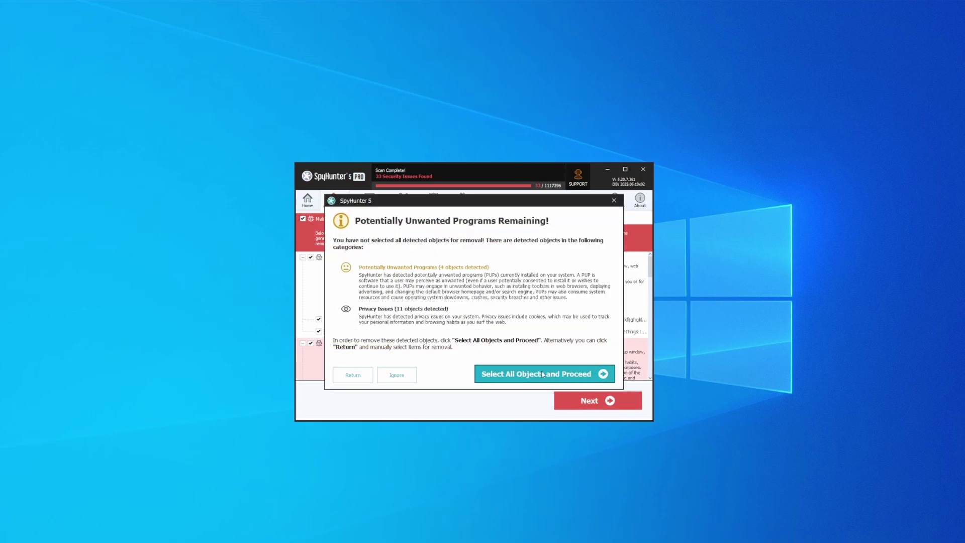
left_click(543, 373)
left_click(606, 405)
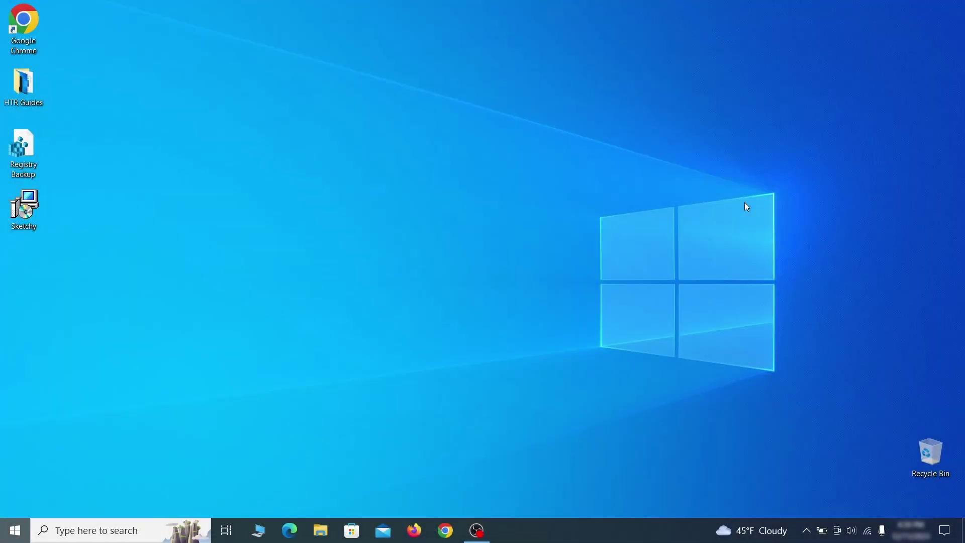
Open Task Scheduler and inspect the suspicious task's triggers and actions.
key("super")
type("ta")
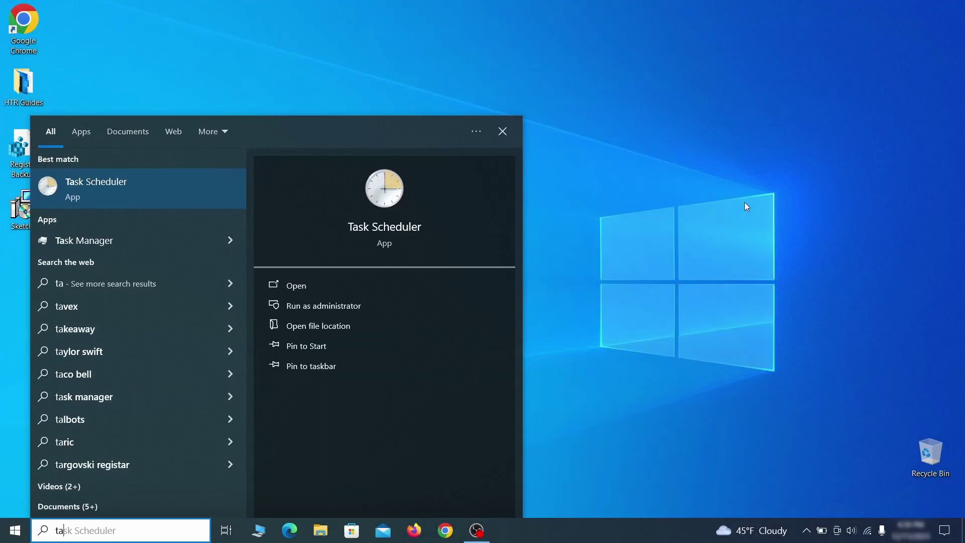
type("sk schedul")
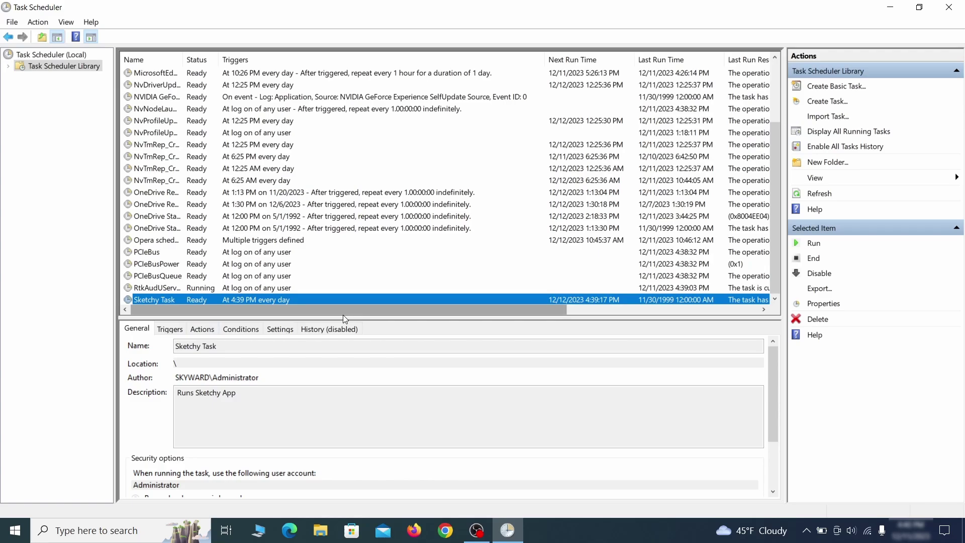
right_click(241, 299)
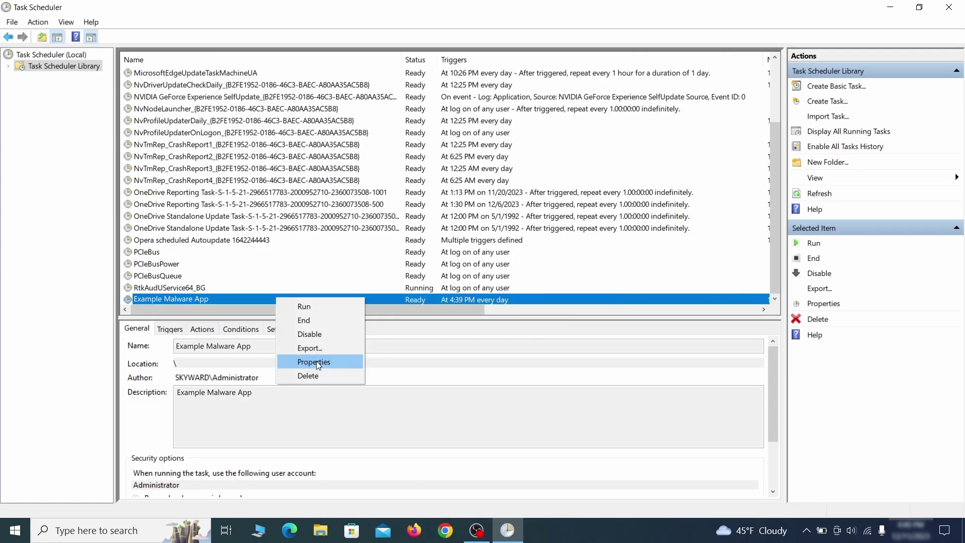
left_click(315, 361)
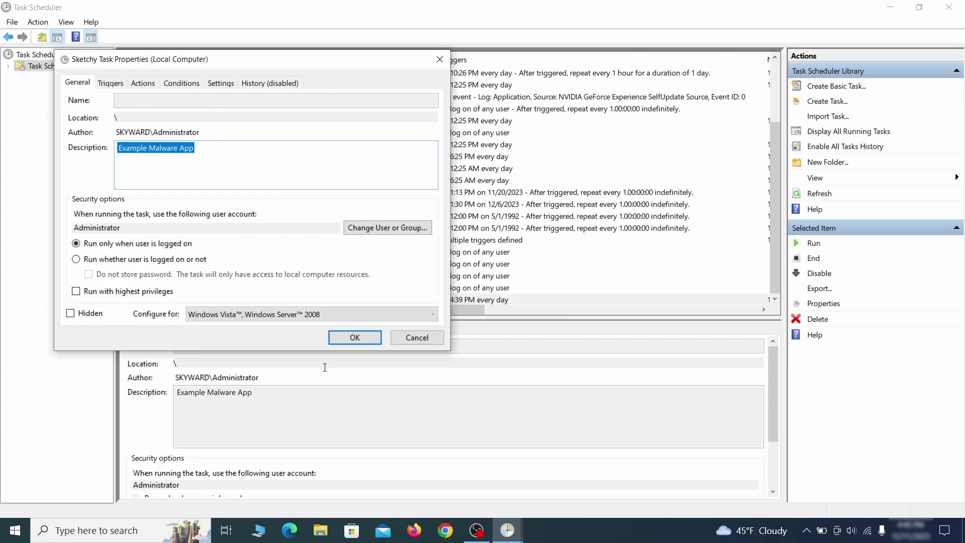
left_click(108, 83)
left_click(143, 83)
key("Escape")
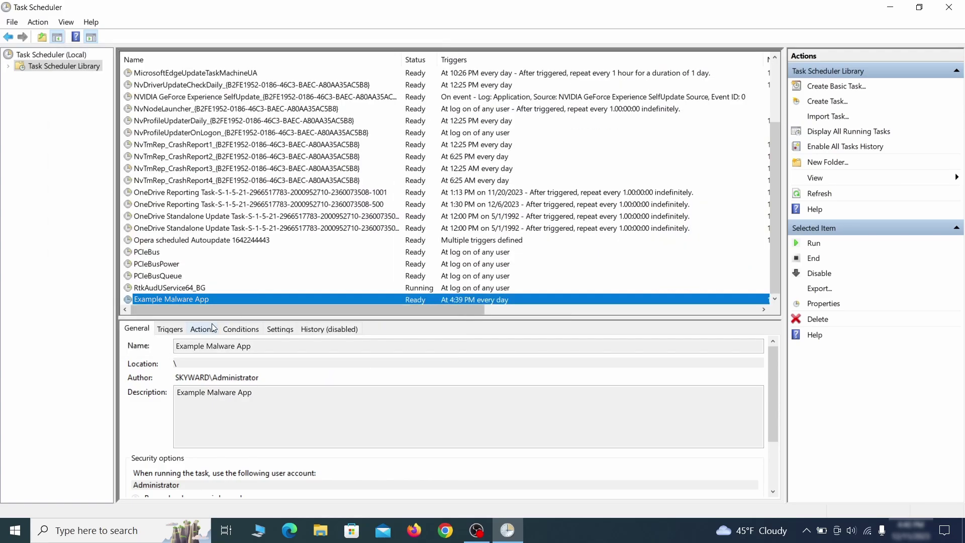
Delete the Example Malware App scheduled task.
right_click(309, 298)
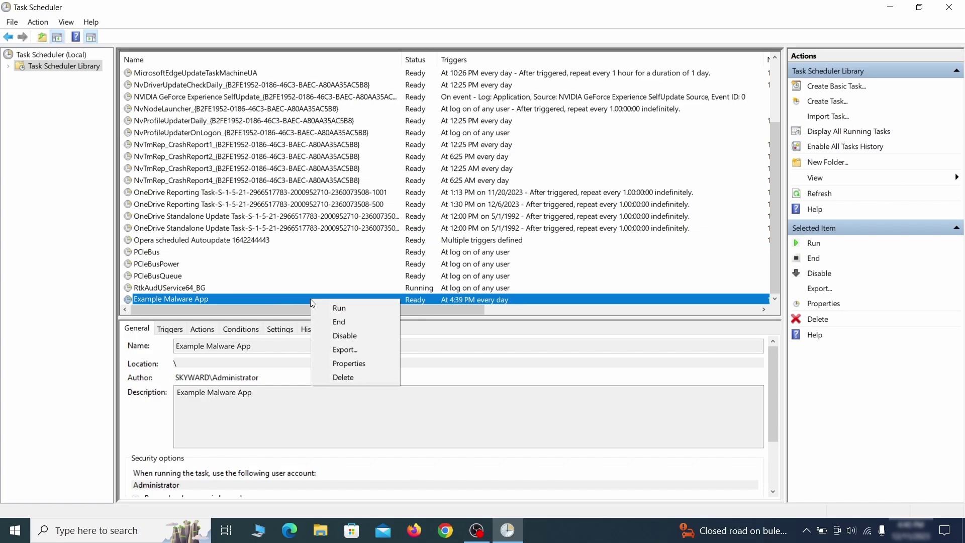
left_click(342, 377)
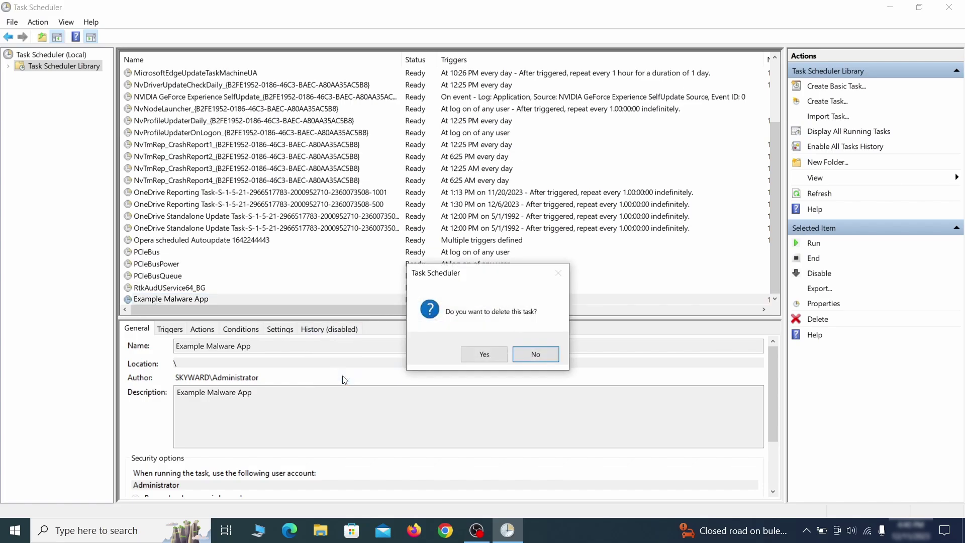
left_click(483, 354)
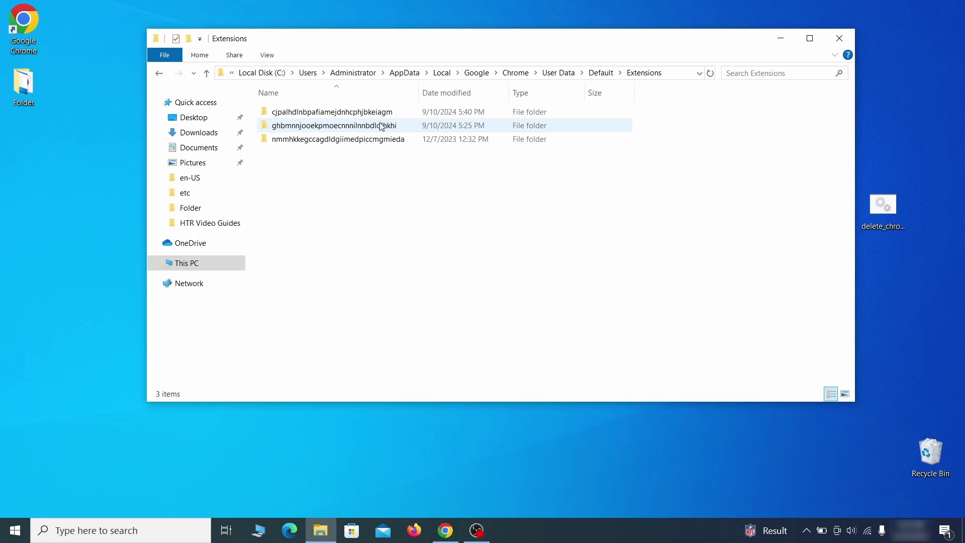
Delete the three folders in Chrome's Extensions folder and repair uBlock Origin.
left_click_drag(359, 165, 396, 114)
right_click(405, 119)
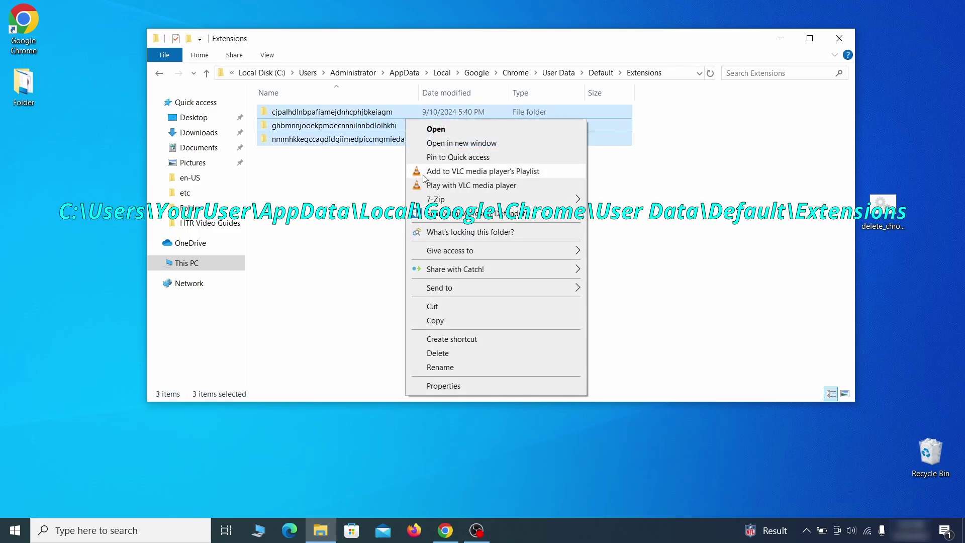
left_click(447, 352)
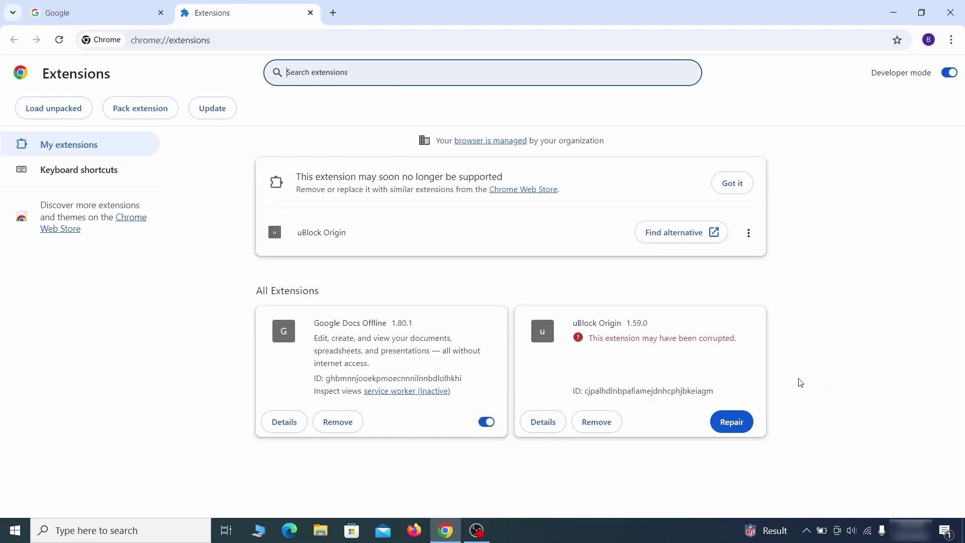
left_click(731, 422)
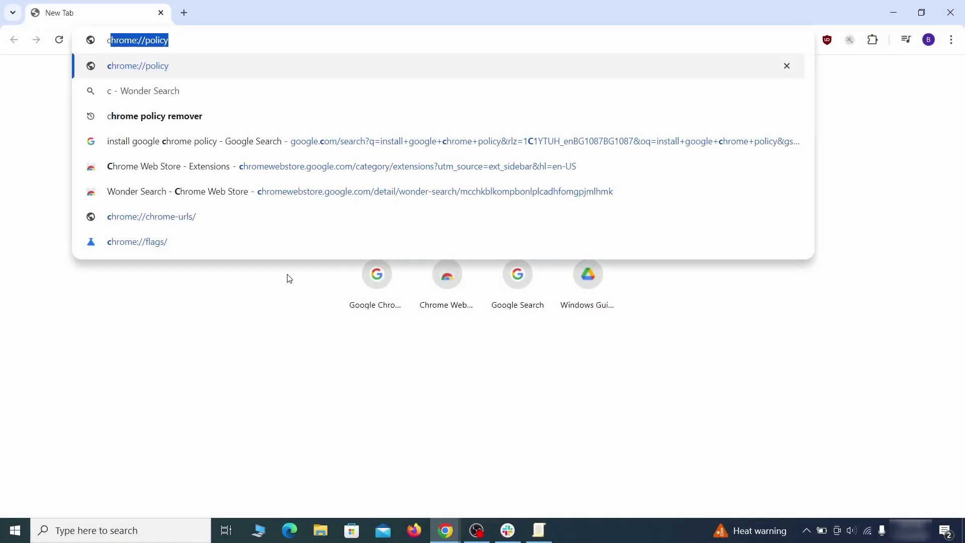
Copy the HomepageLocation value from chrome://policy into the blank Notepad note.
key("Return")
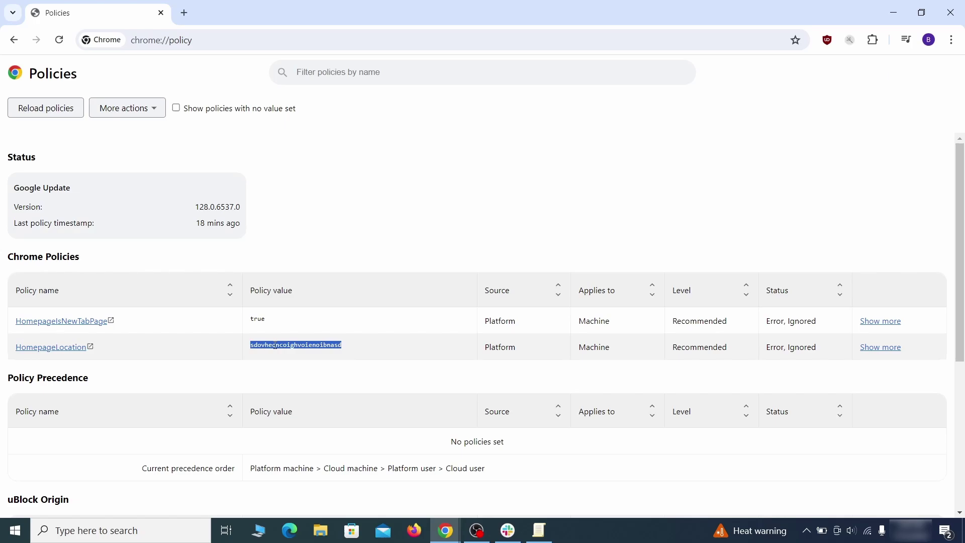
right_click(275, 345)
left_click(297, 357)
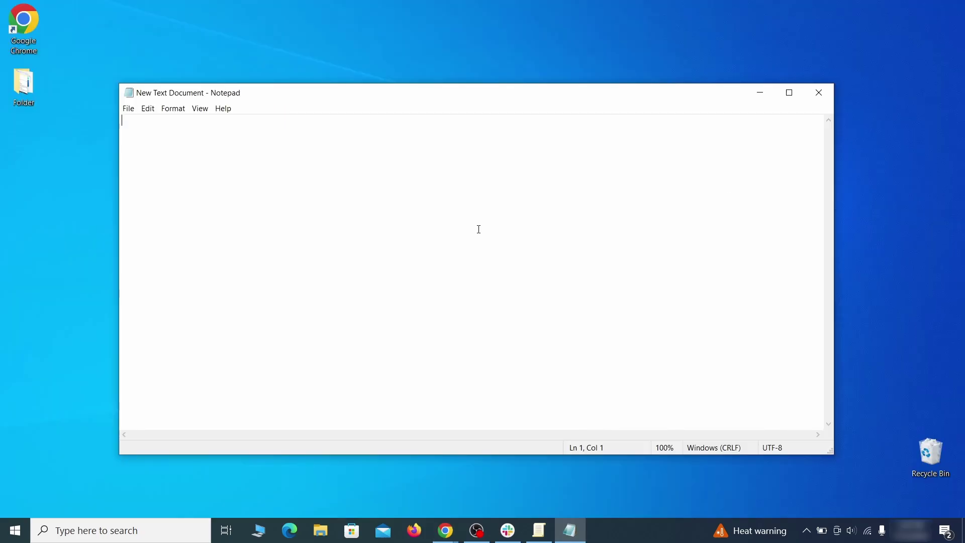
right_click(478, 222)
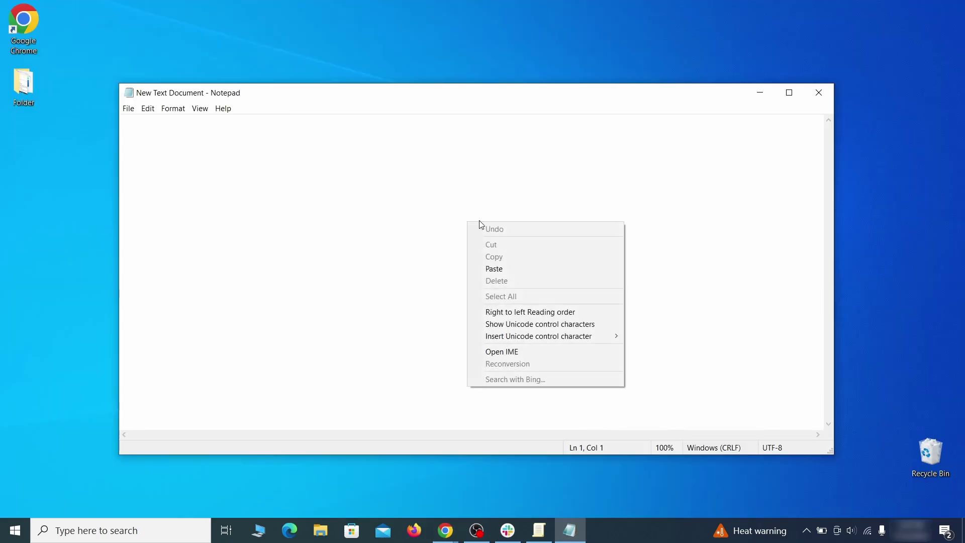
left_click(504, 270)
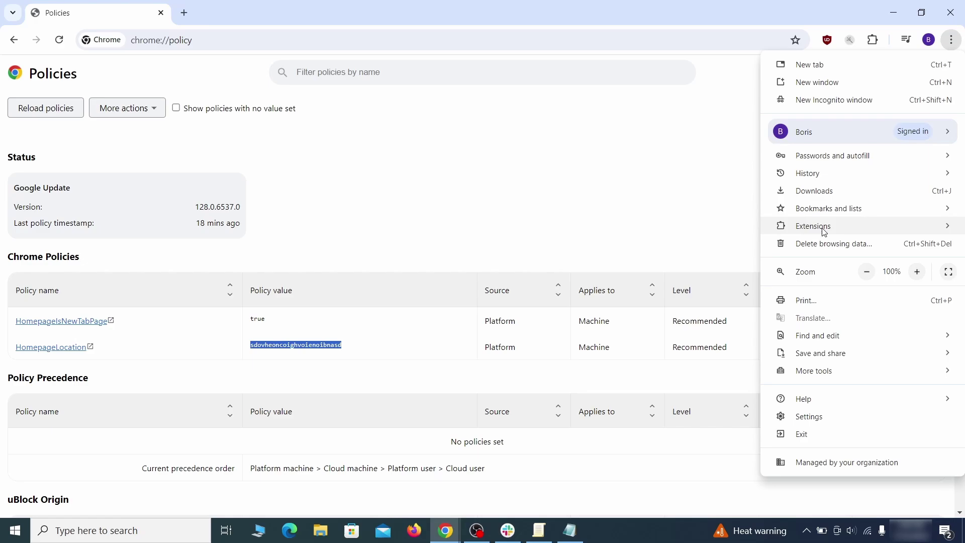
Enable Developer mode in Extensions, copy Wonder Search's ID, and minimize Chrome.
mouse_move(820, 227)
left_click(719, 233)
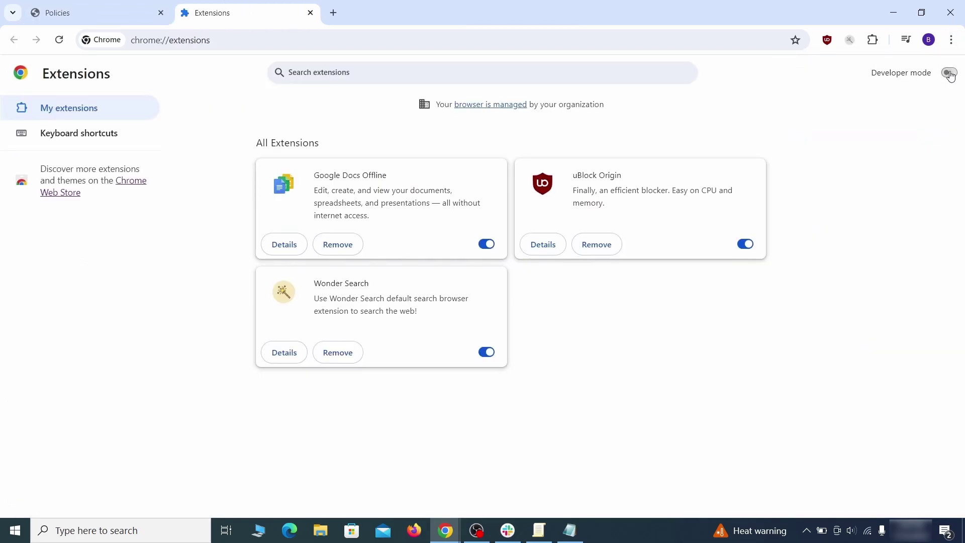
left_click(949, 74)
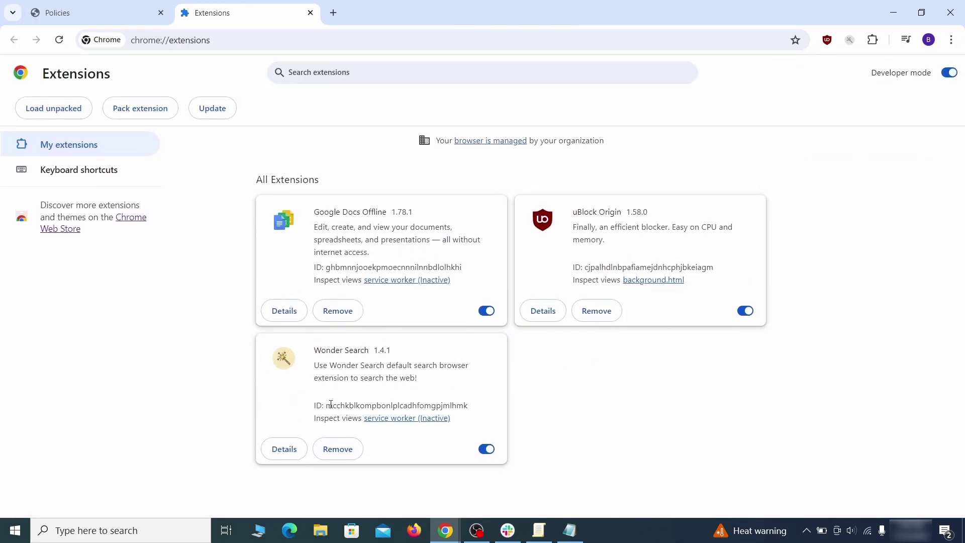
right_click(468, 405)
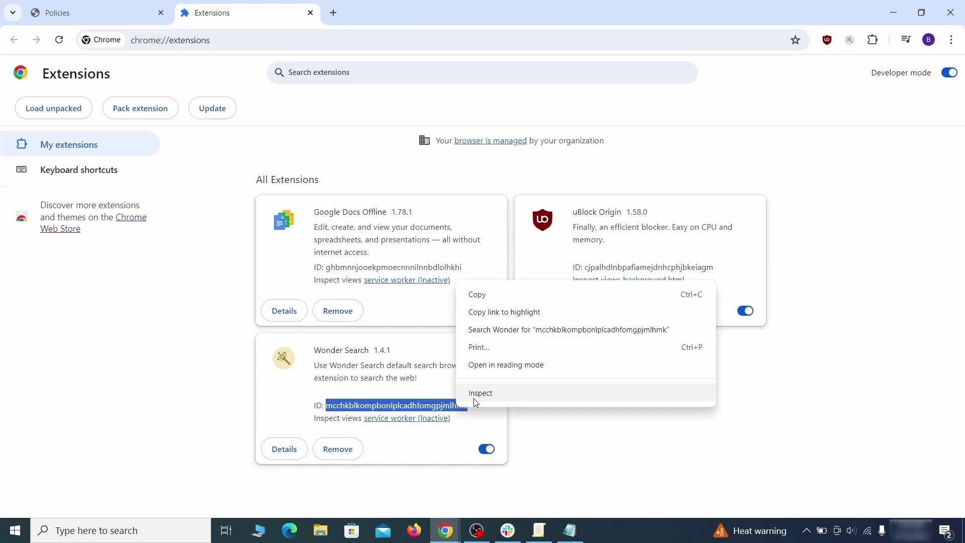
left_click(475, 299)
left_click(894, 13)
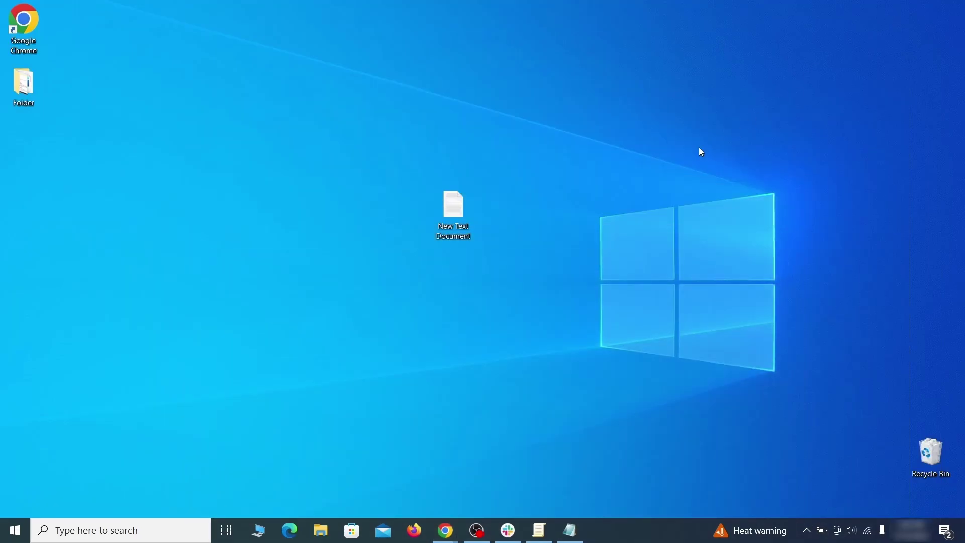
Paste the Wonder Search ID into the note and launch regedit as administrator.
left_click(579, 539)
right_click(282, 198)
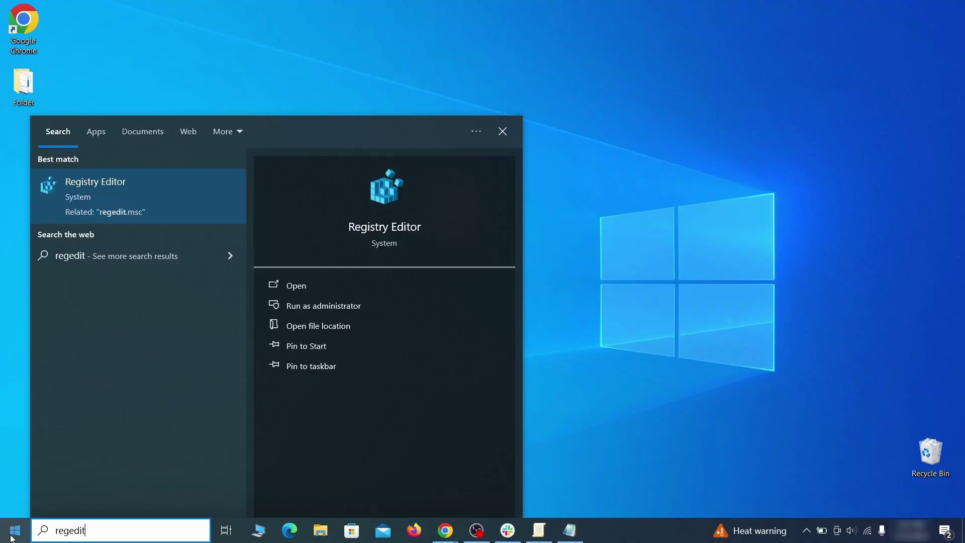
right_click(193, 192)
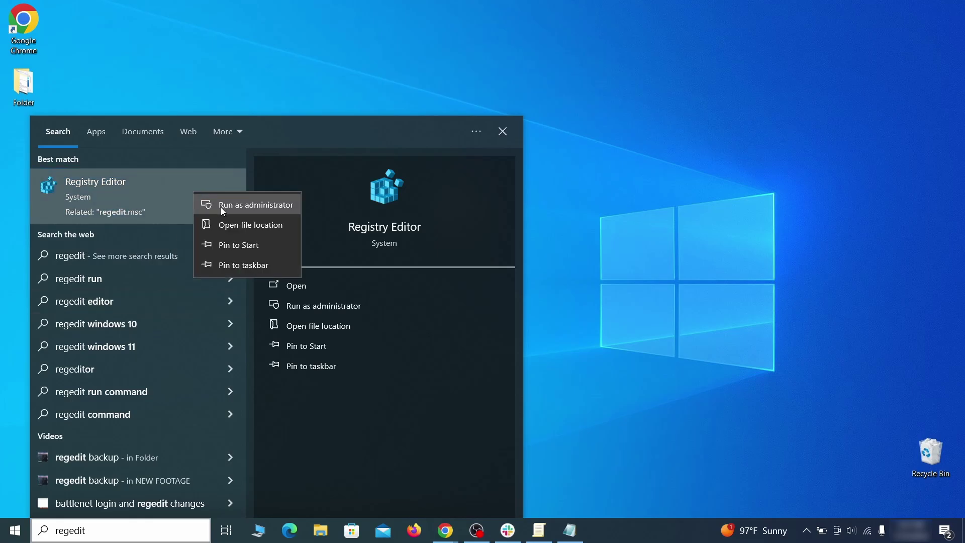
left_click(221, 206)
Search the registry for the rogue homepage value copied from the note.
key("ctrl+f")
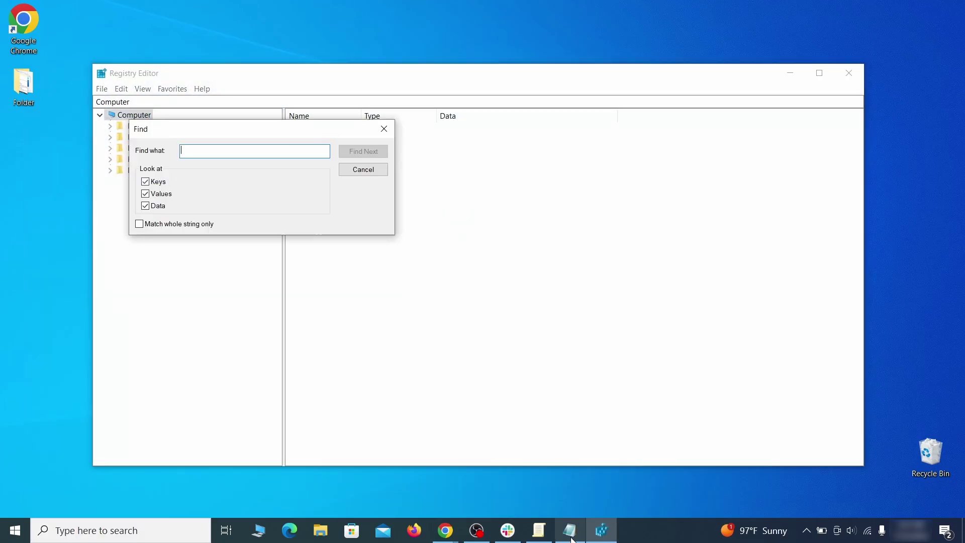
left_click(572, 532)
right_click(216, 131)
left_click(239, 168)
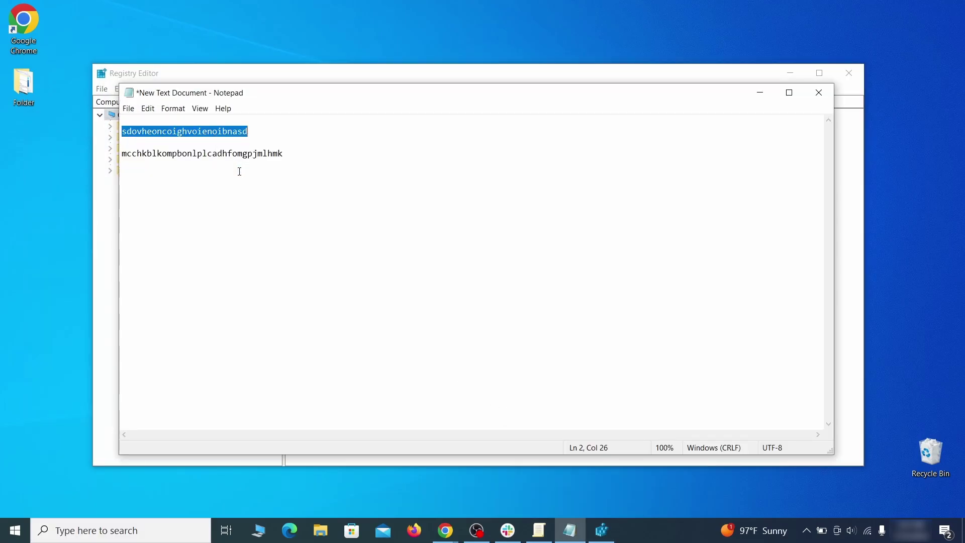
left_click(98, 185)
right_click(216, 152)
left_click(254, 199)
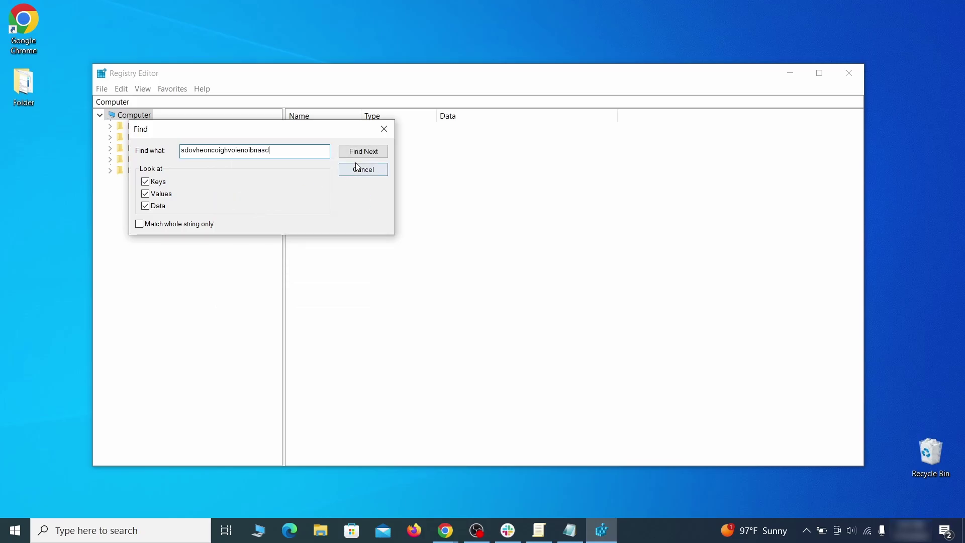
left_click(374, 152)
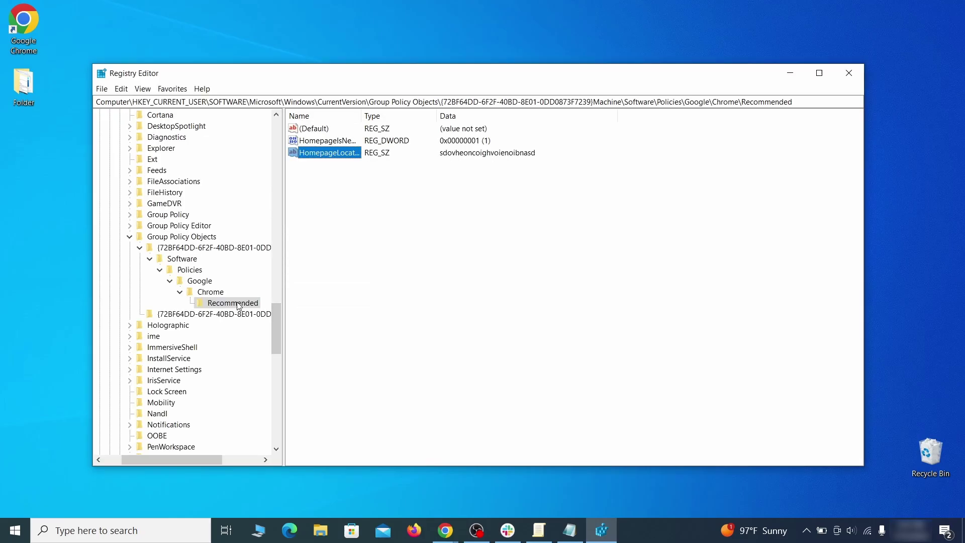
Delete the Recommended key containing the HomepageLocation value.
right_click(238, 304)
left_click(287, 351)
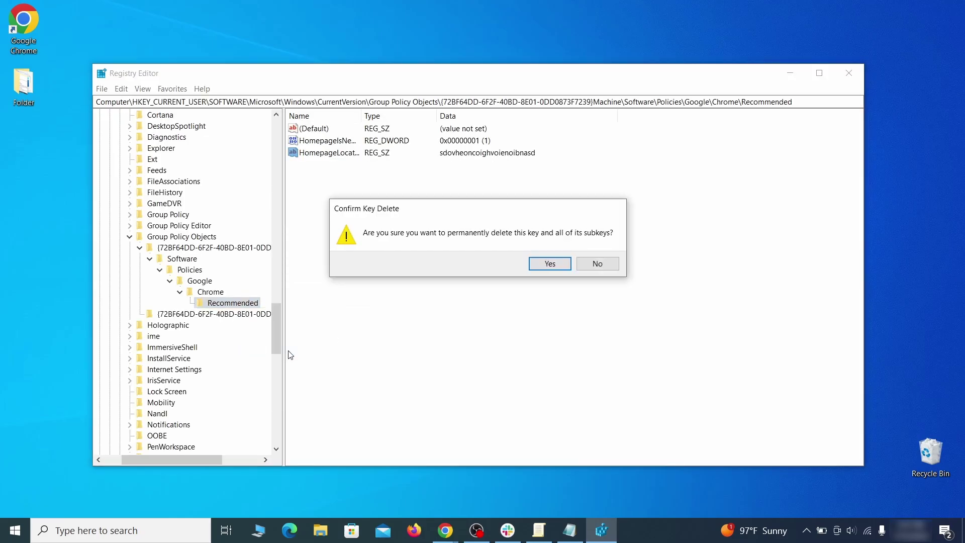
left_click(549, 263)
key("Home")
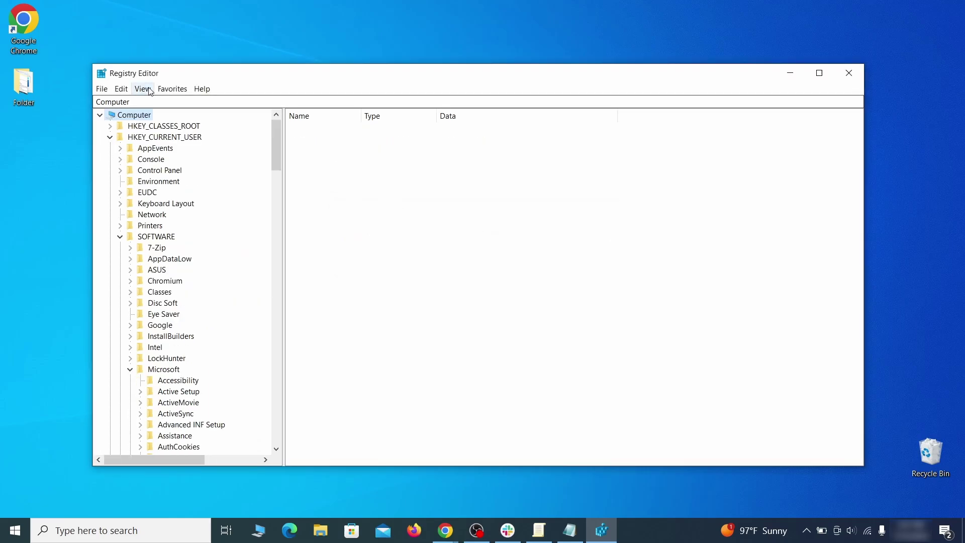
Attempt to delete the Google\Chrome key, which fails with an error.
left_click(121, 89)
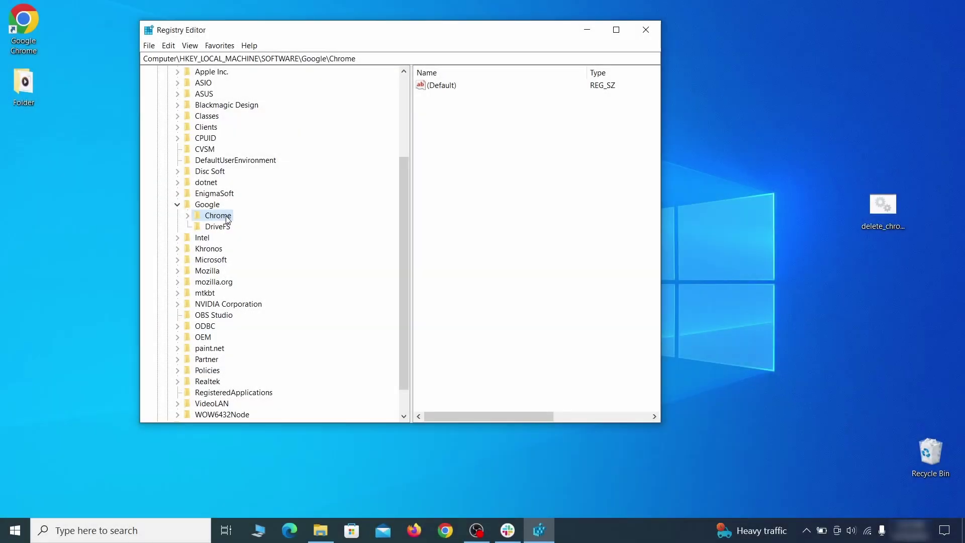
right_click(219, 217)
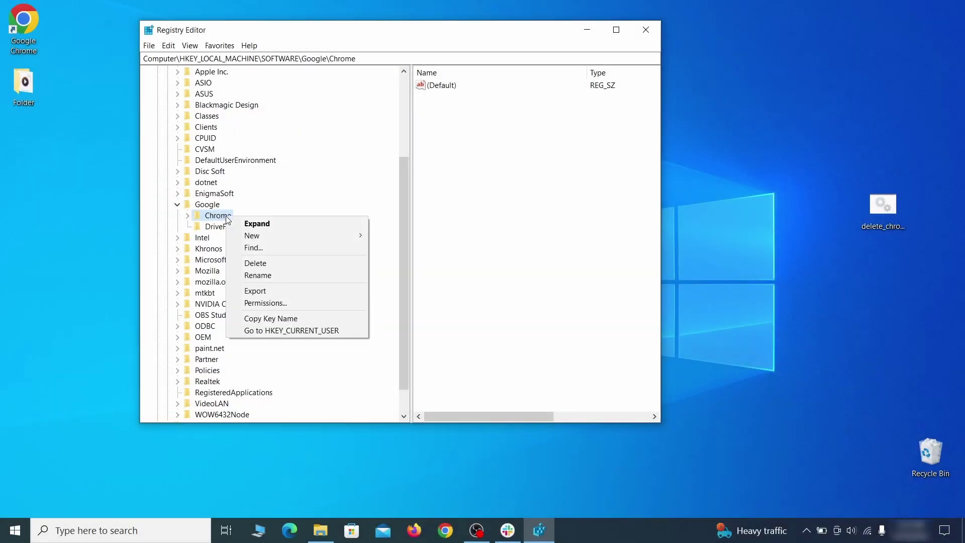
left_click(267, 265)
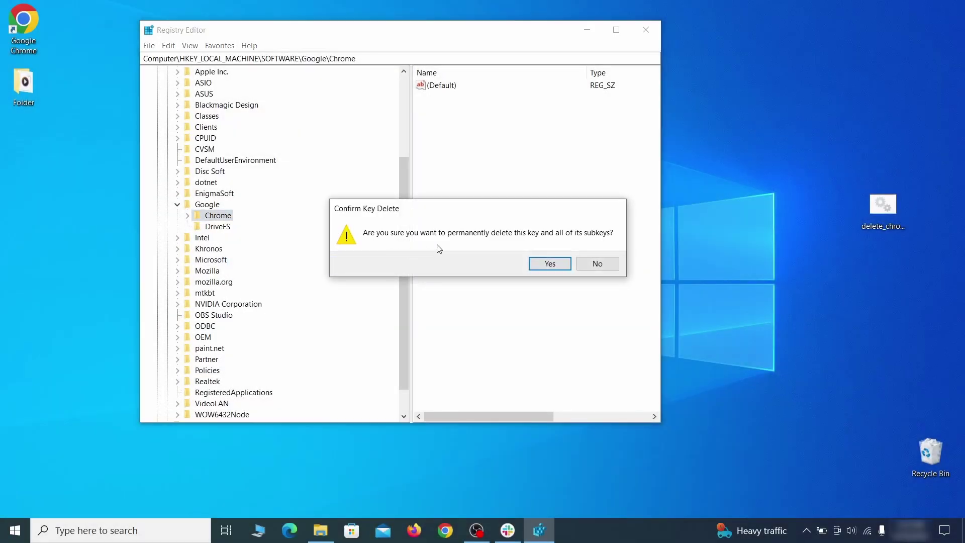
left_click(549, 263)
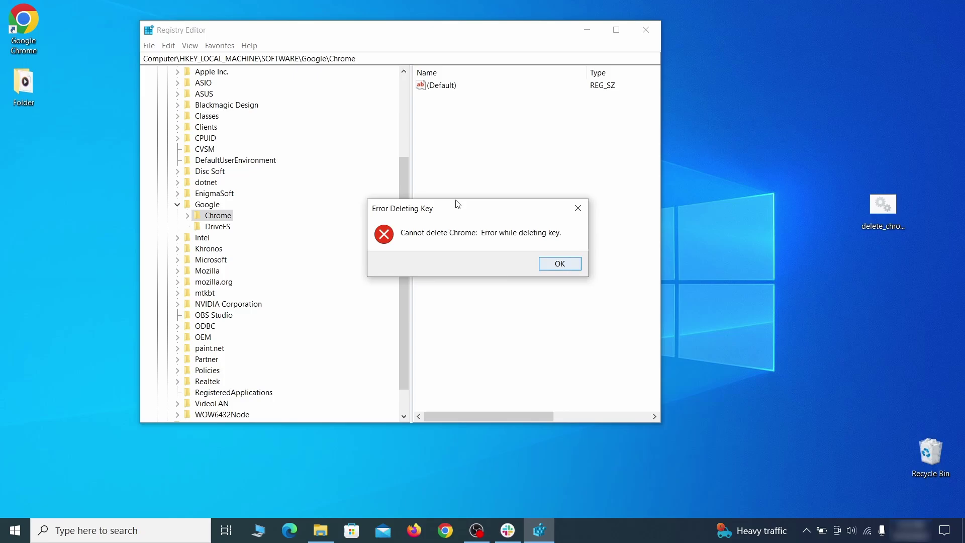
left_click(563, 265)
Make Everyone the owner of the Chrome key, replacing child permission entries.
right_click(227, 217)
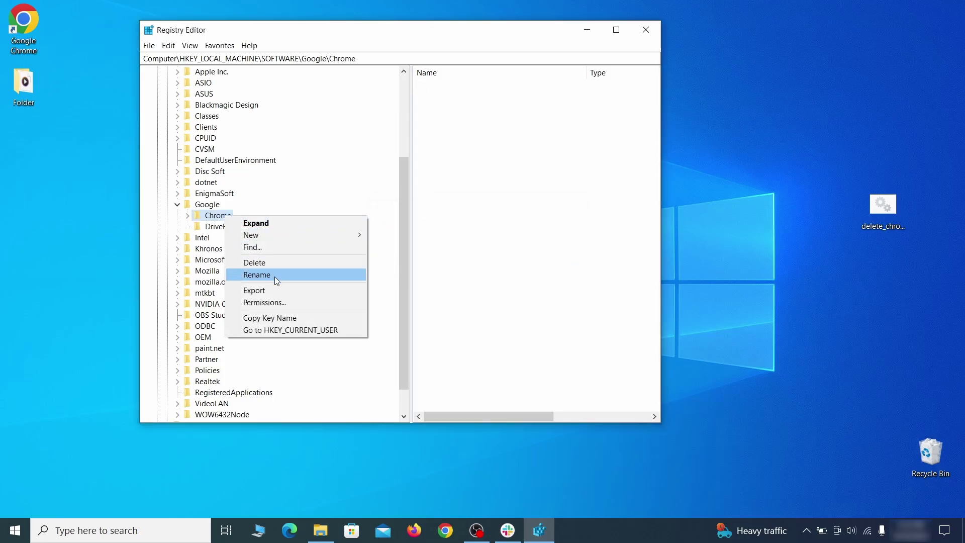
left_click(285, 302)
left_click(350, 296)
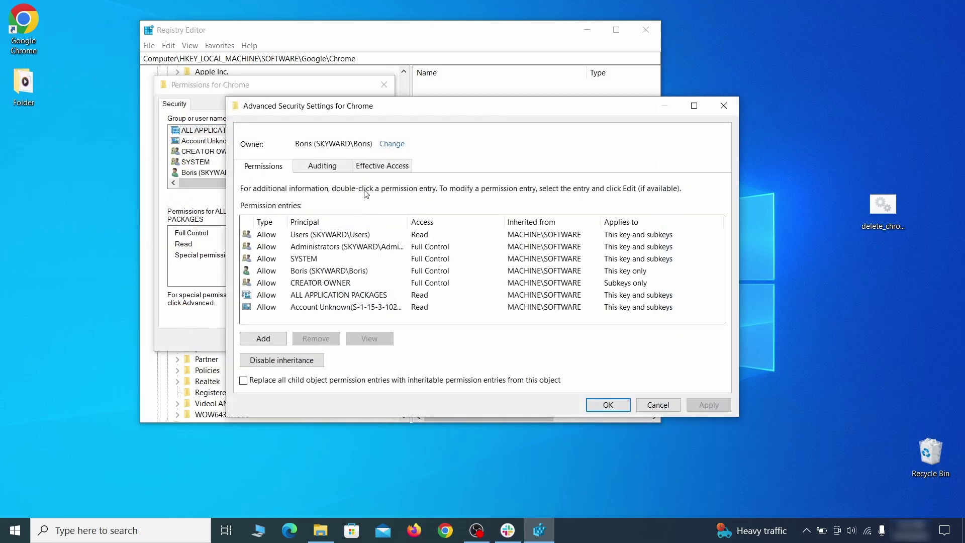
left_click(391, 145)
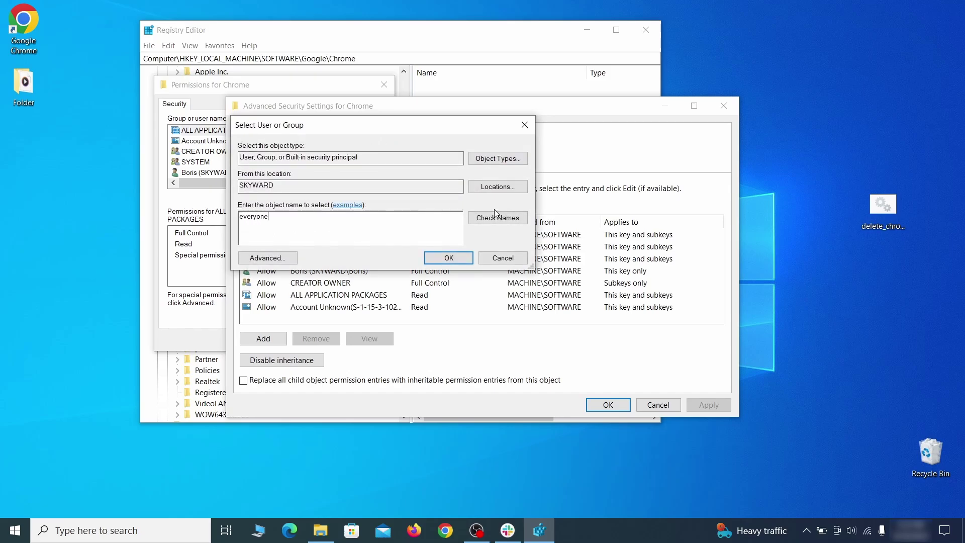
left_click(448, 258)
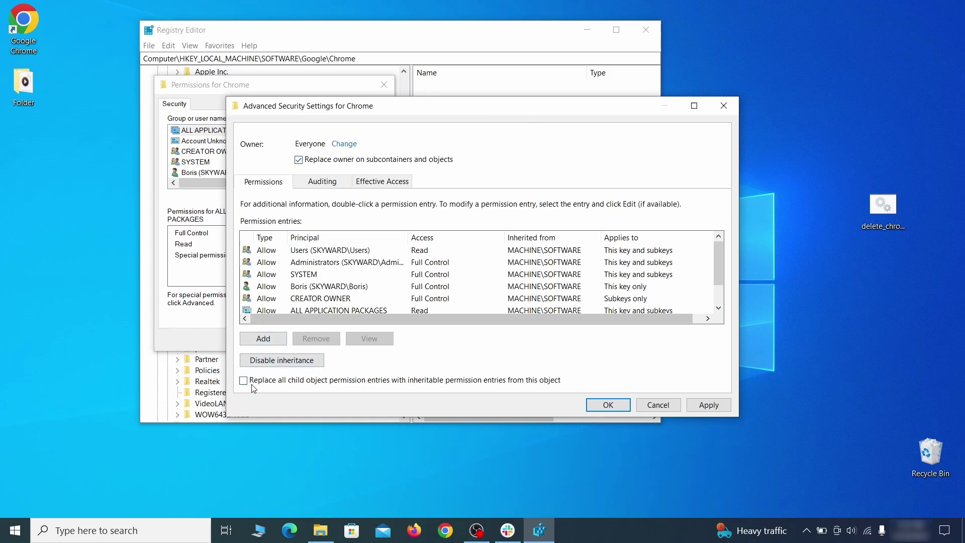
left_click(707, 406)
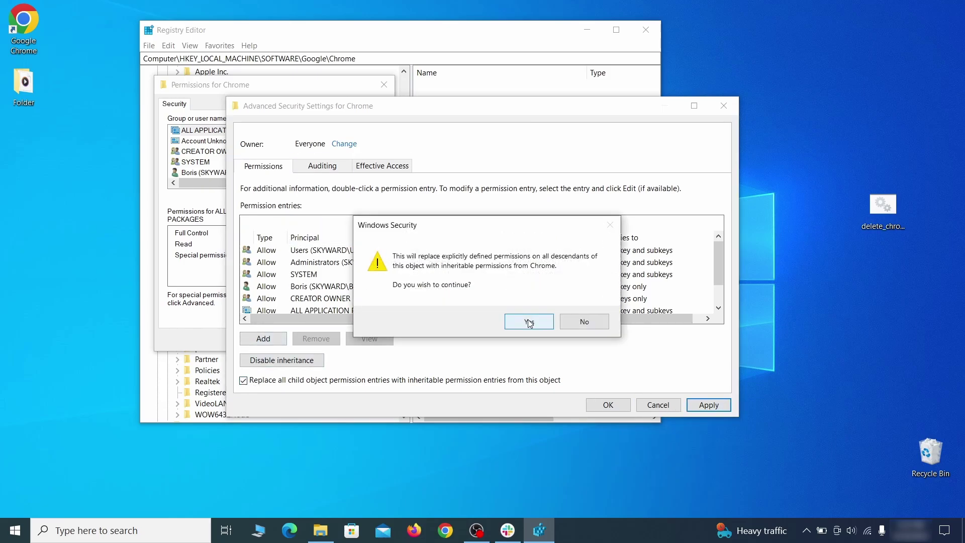
left_click(528, 321)
left_click(608, 405)
left_click(260, 338)
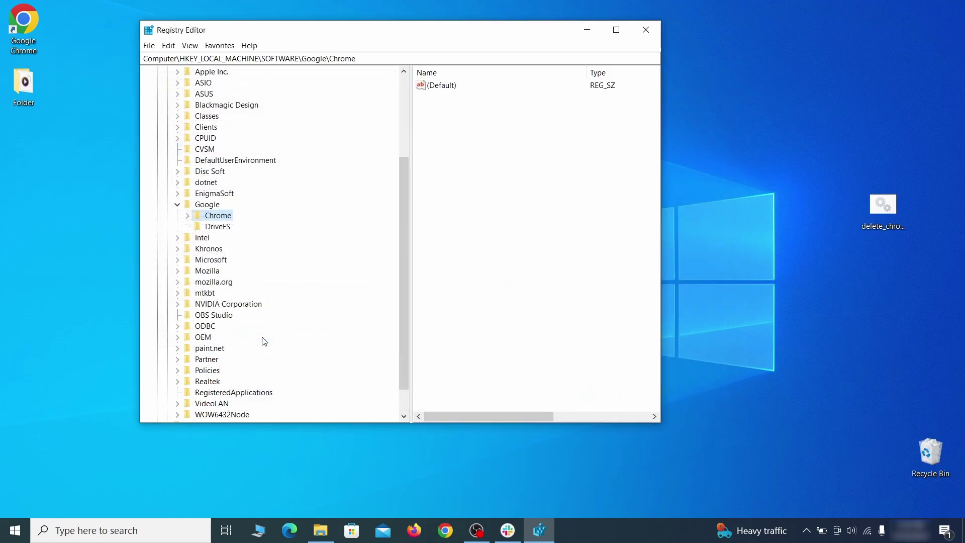
Delete the Chrome key under HKEY_LOCAL_MACHINE\SOFTWARE\Google.
right_click(220, 215)
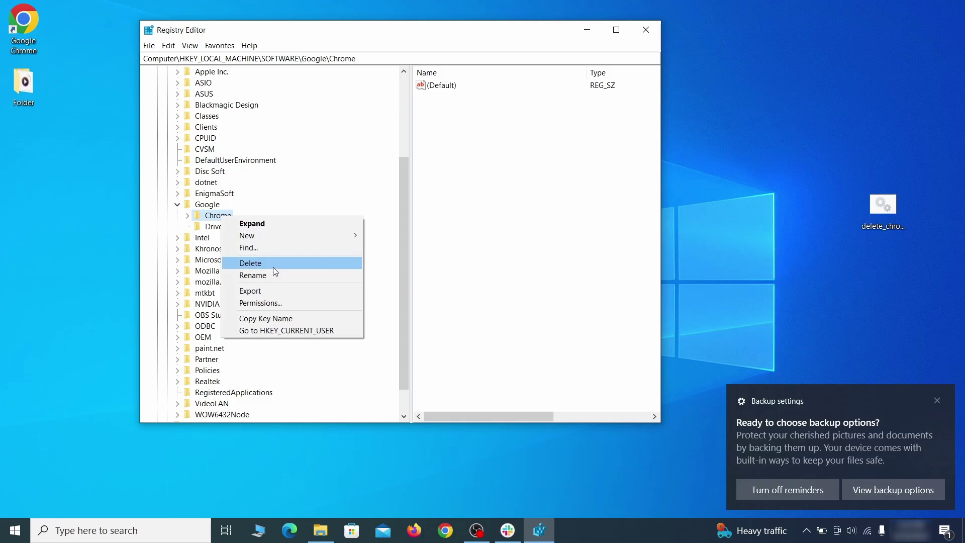
left_click(273, 267)
left_click(549, 264)
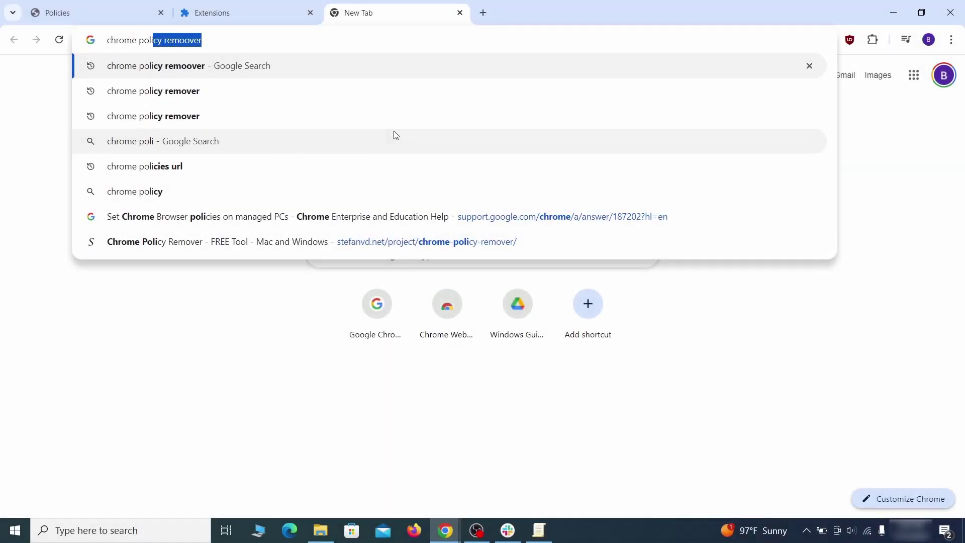
Download the Windows .bat version of Chrome Policy Remover.
type("y rem")
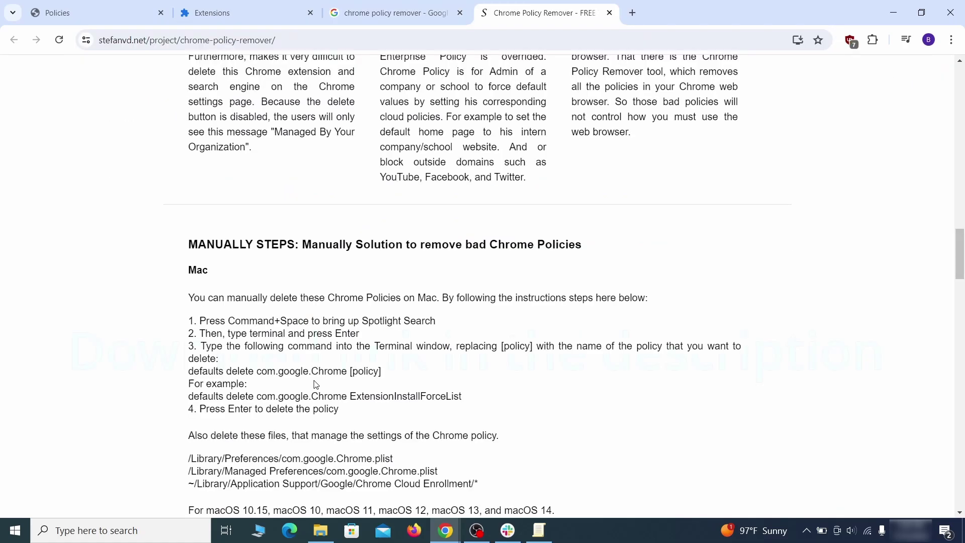
scroll(316, 386, "down", 5)
scroll(316, 386, "down", 5)
left_click(549, 261)
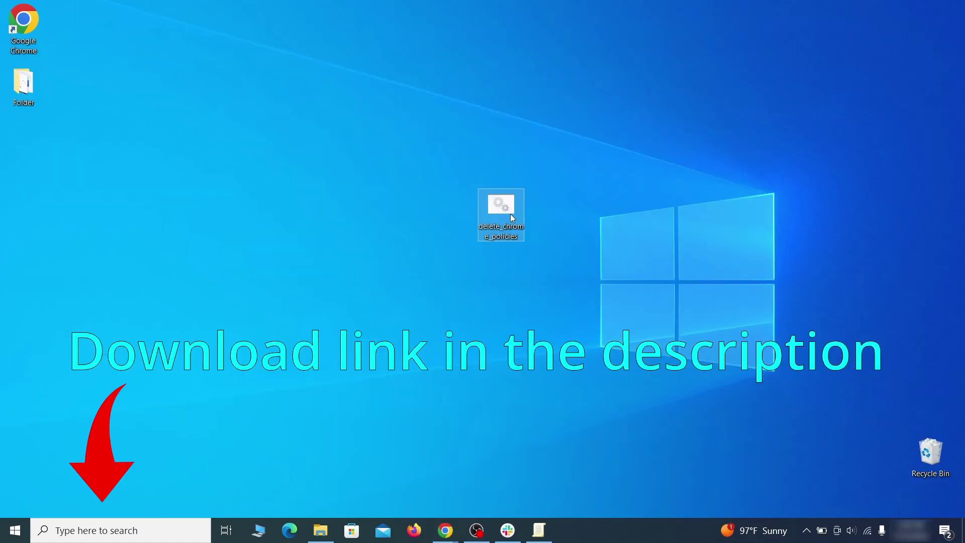
Run the Chrome policy remover batch file as administrator, bypassing the SmartScreen warning.
right_click(511, 213)
left_click(572, 256)
left_click(351, 175)
left_click(525, 381)
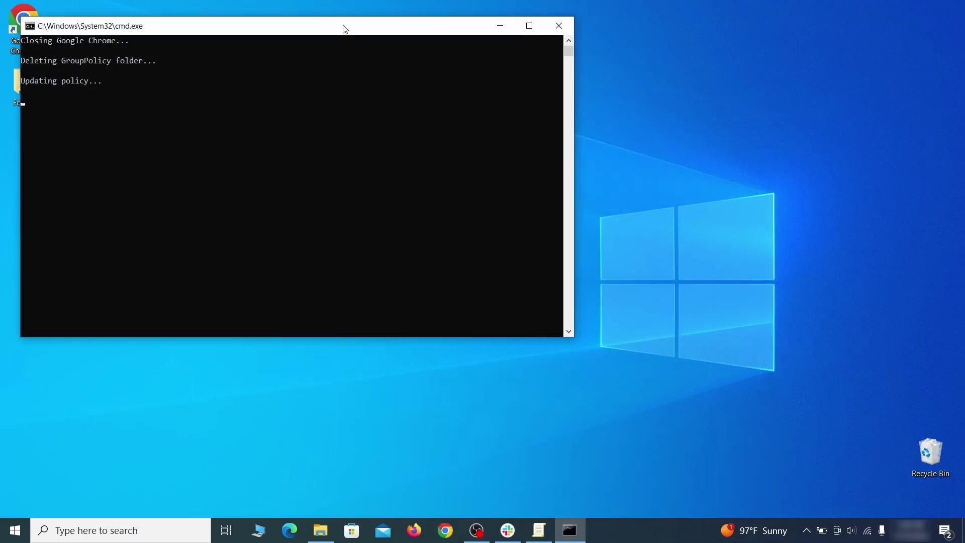
left_click_drag(344, 28, 511, 61)
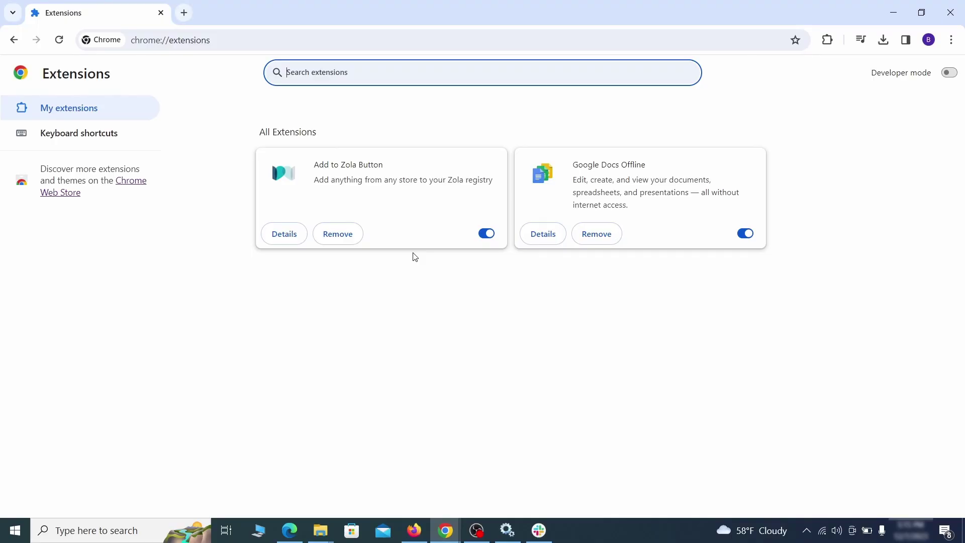
Turn off and remove the Add to Zola Button extension.
left_click(485, 234)
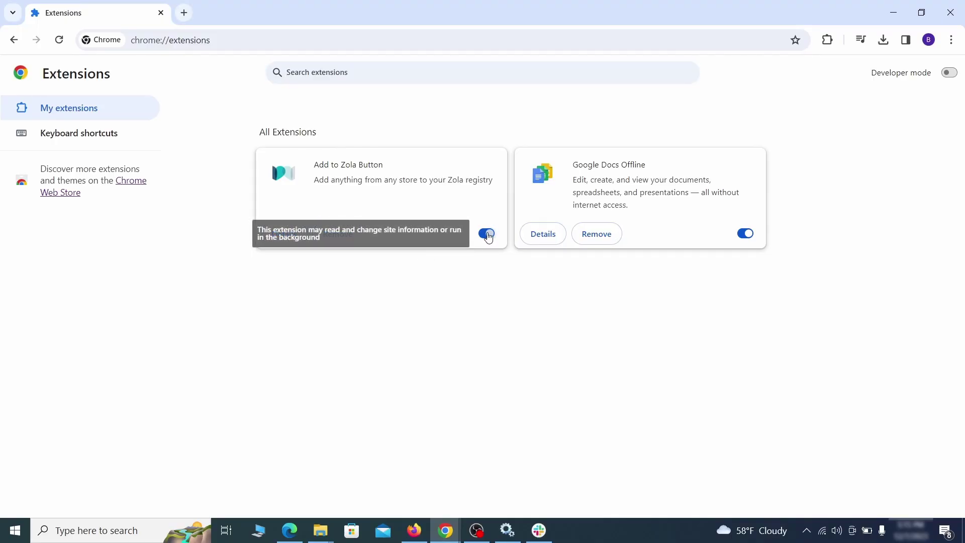
left_click(352, 242)
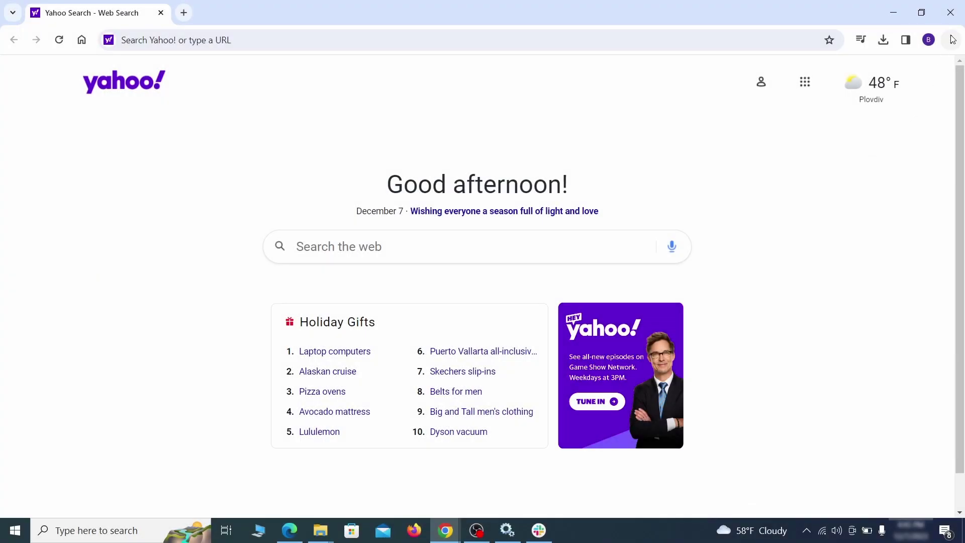
left_click(951, 40)
left_click(793, 457)
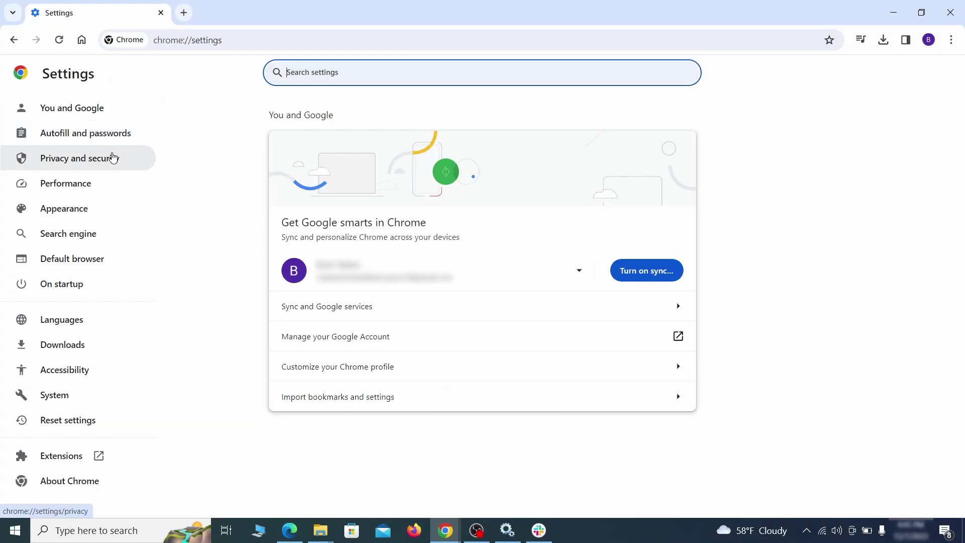
Clear browsing data, including autofill form data, site settings and hosted app data.
left_click(113, 157)
scroll(760, 327, "down", 1)
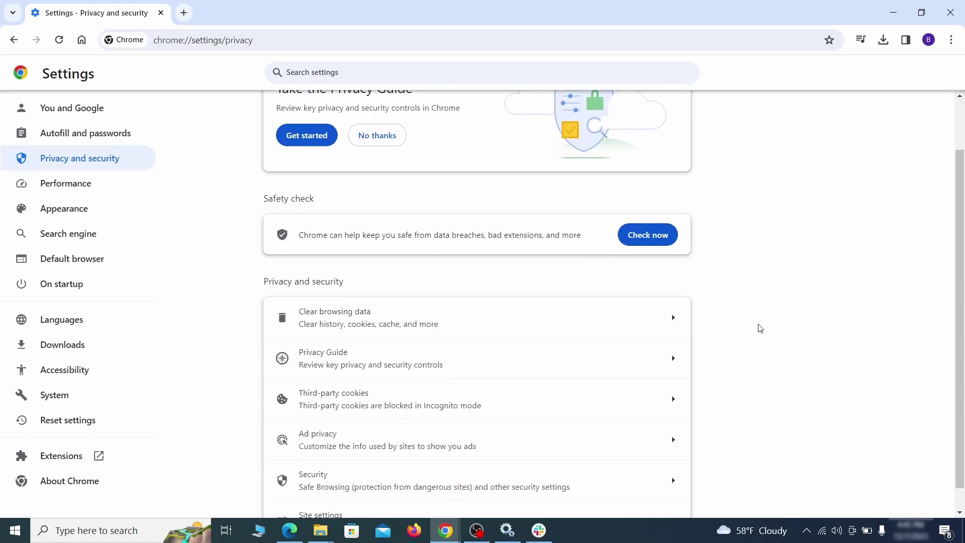
left_click(631, 325)
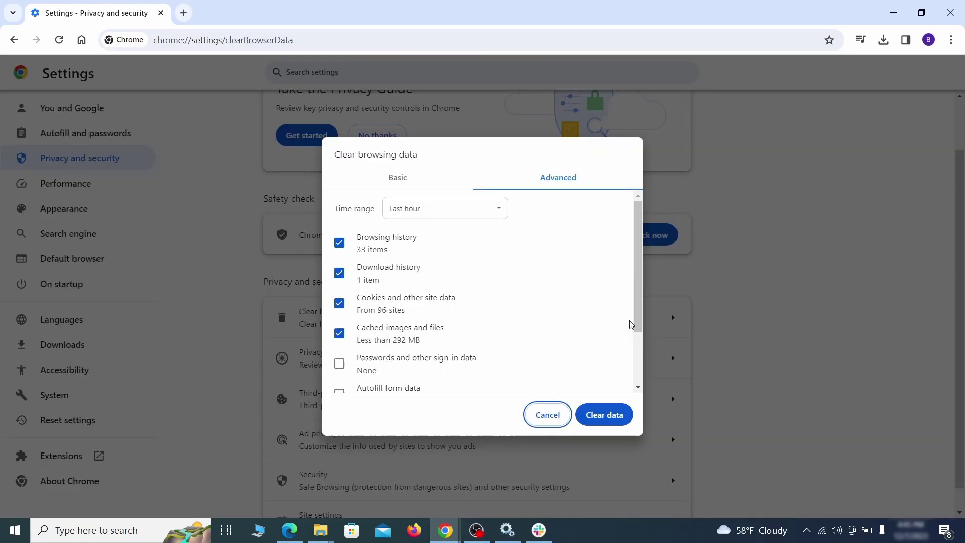
left_click(423, 179)
left_click(538, 179)
scroll(339, 352, "down", 2)
left_click(339, 317)
left_click(339, 348)
left_click(339, 377)
left_click(613, 417)
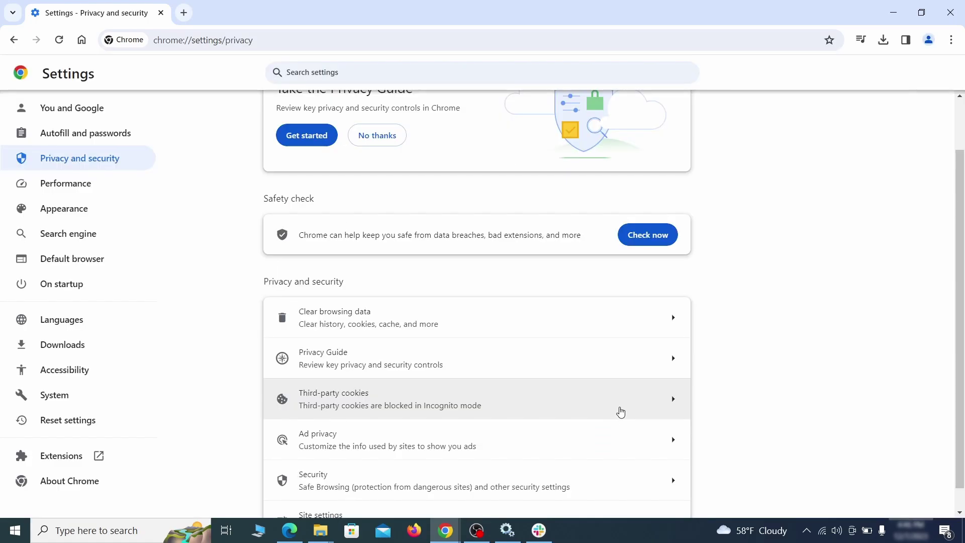
Remove ExampleRougeURL.com from the sites allowed to send notifications.
scroll(726, 330, "down", 1)
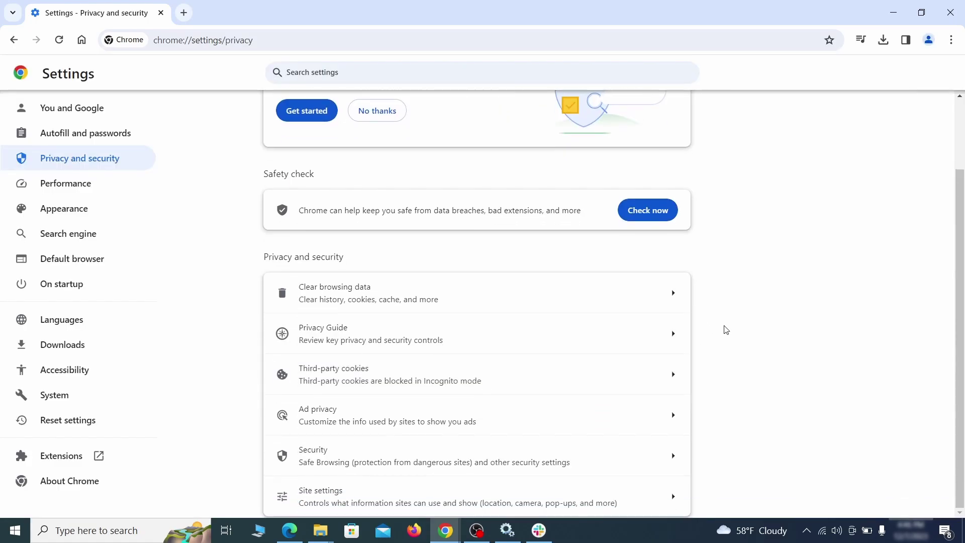
left_click(467, 490)
scroll(682, 319, "down", 5)
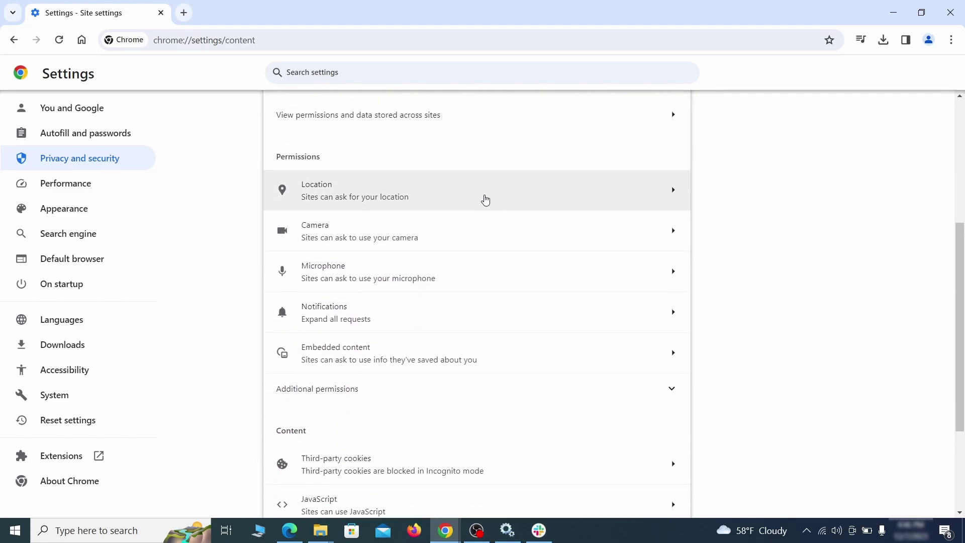
left_click(486, 197)
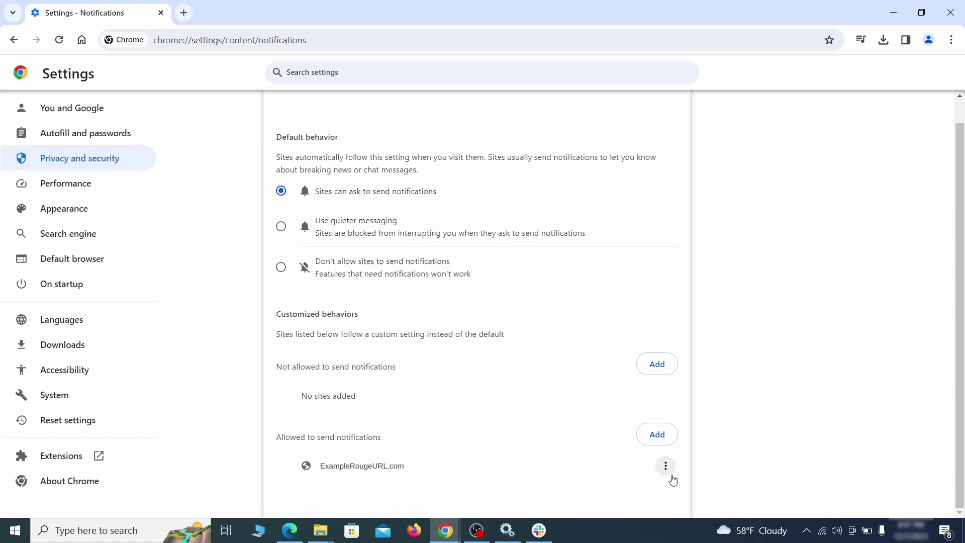
left_click(668, 469)
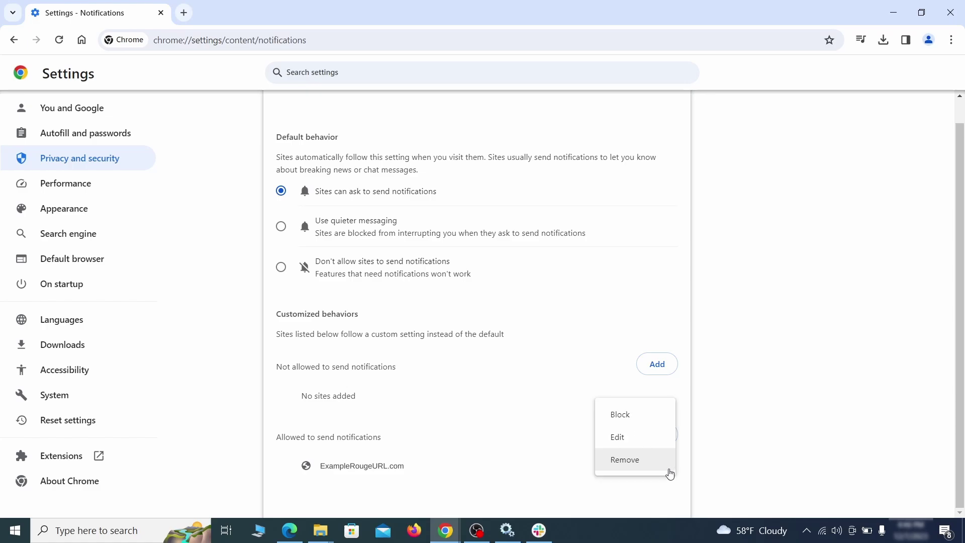
left_click(637, 466)
key("alt+Left")
scroll(520, 340, "down", 1)
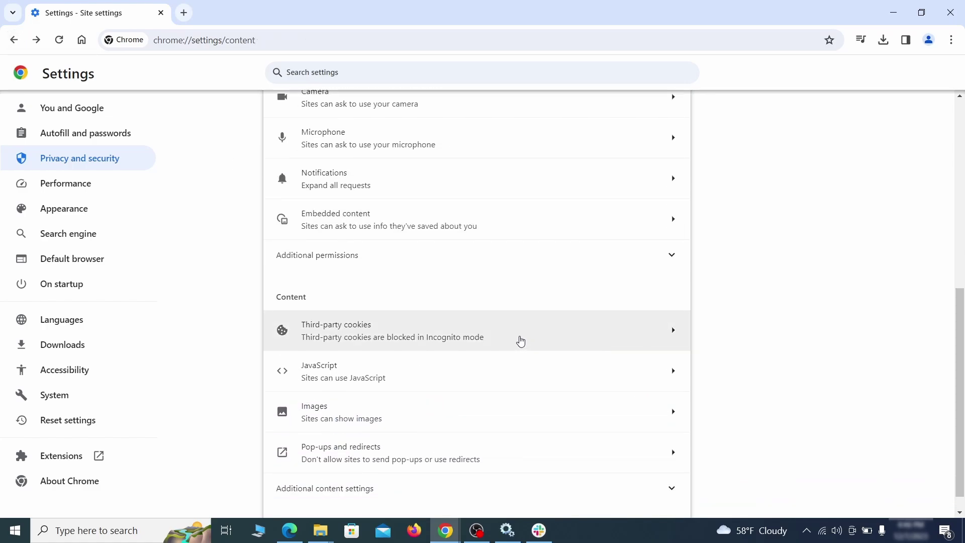
left_click(519, 340)
scroll(521, 340, "down", 5)
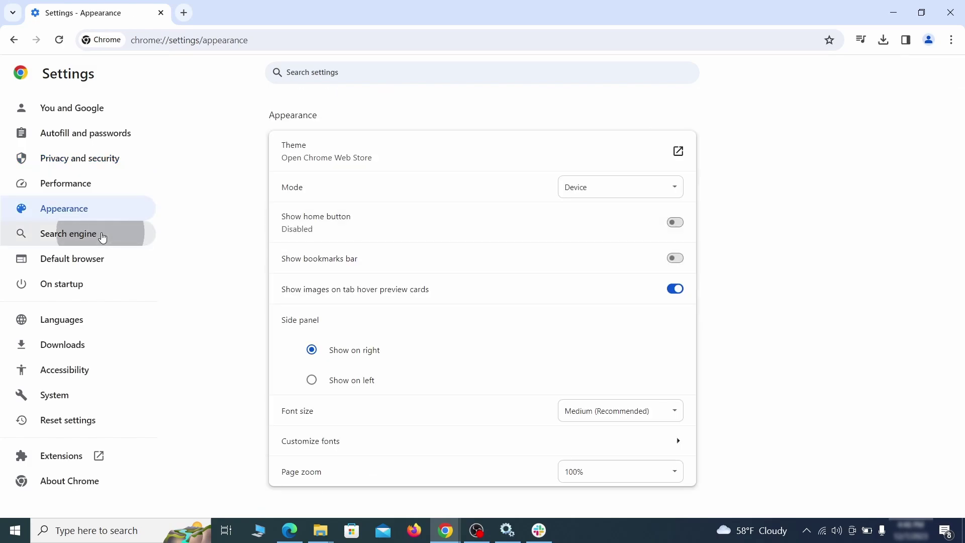
Delete the ExampleRougeURL.com site search shortcut.
left_click(99, 232)
left_click(621, 177)
scroll(609, 274, "down", 8)
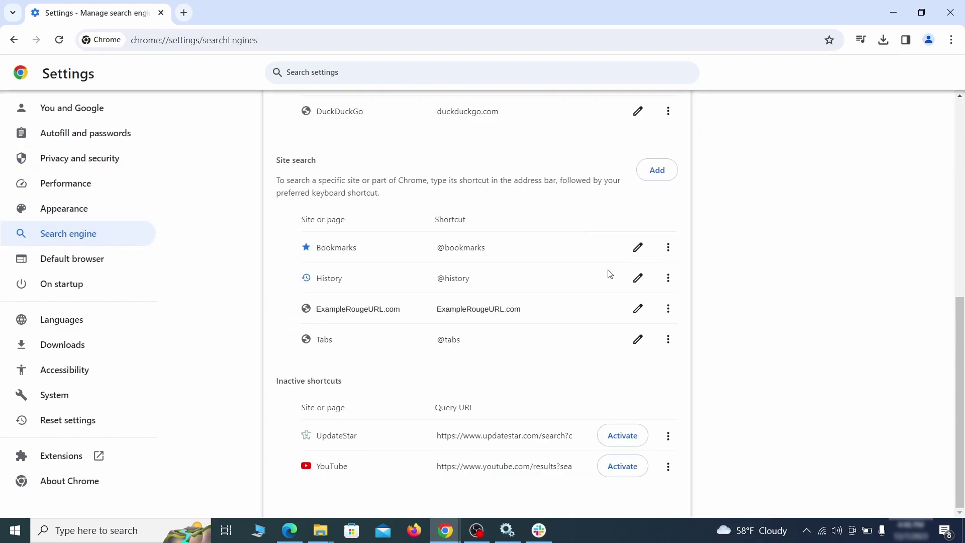
left_click(668, 308)
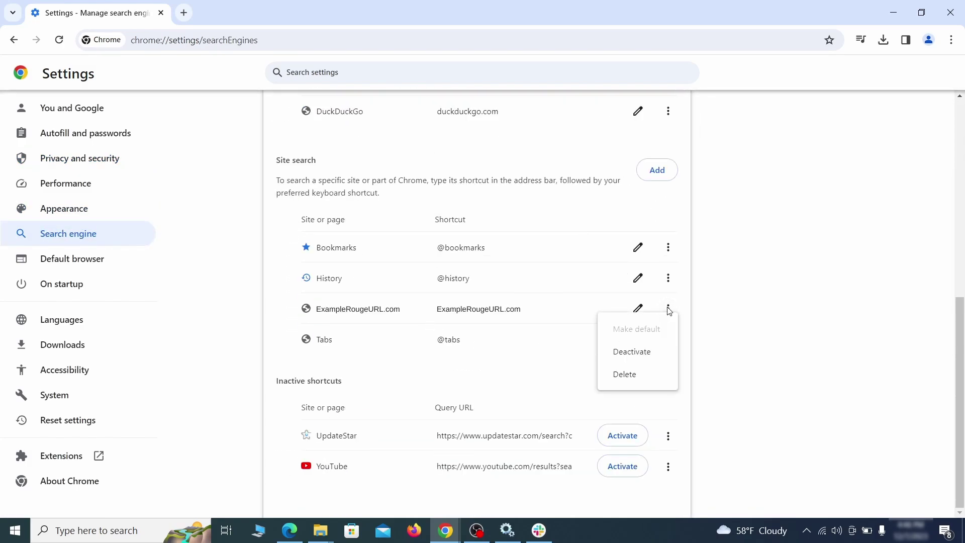
left_click(625, 375)
key("alt+Left")
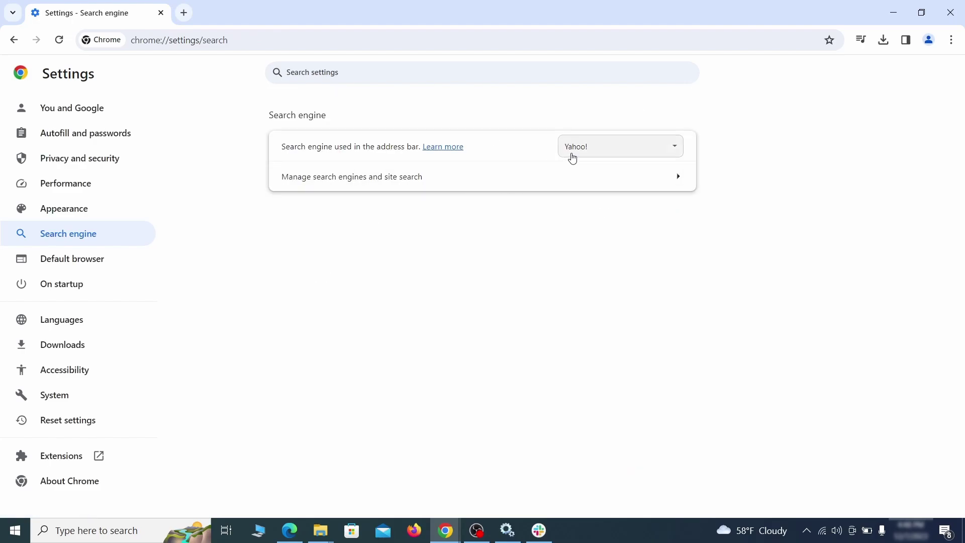
Set Google as the address-bar search engine in place of Yahoo!
left_click(658, 150)
left_click(633, 163)
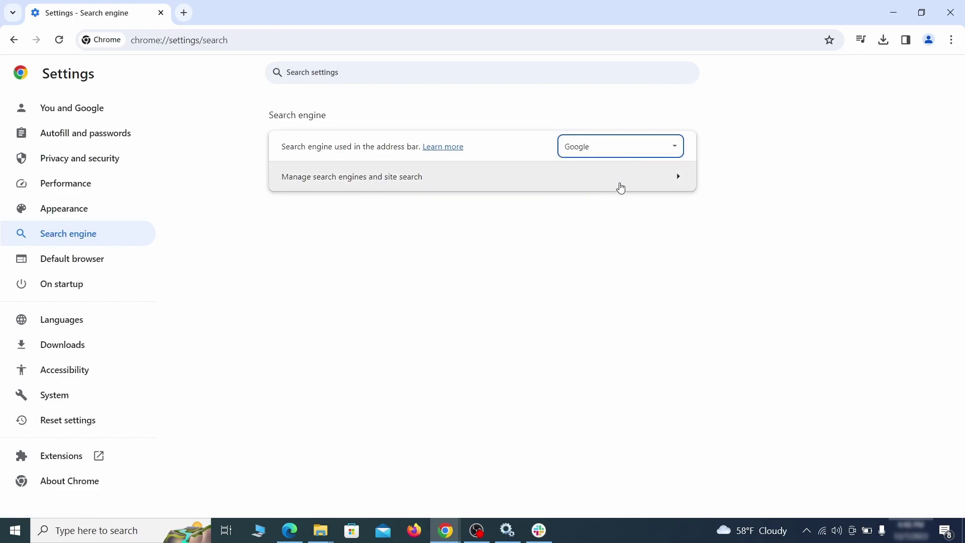
left_click(621, 187)
left_click(74, 283)
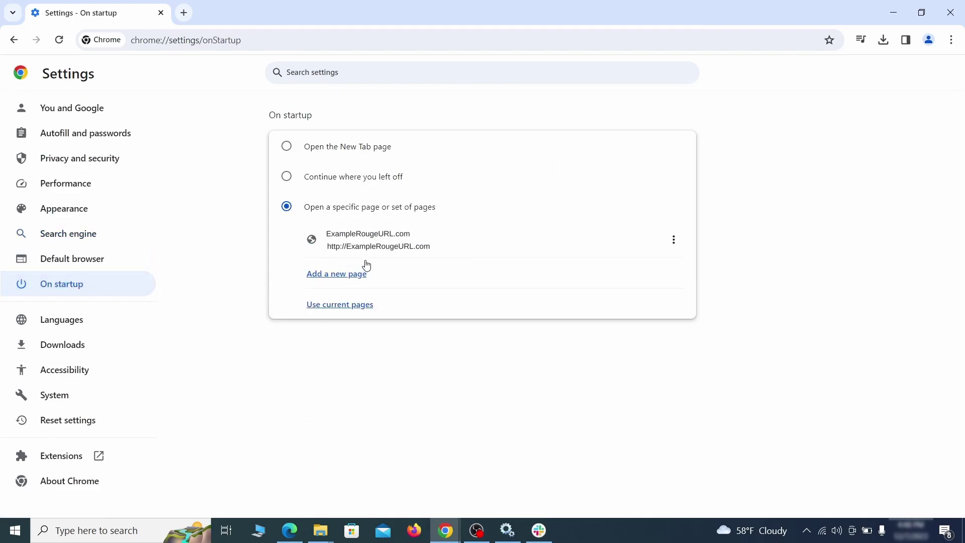
Remove the ExampleRougeURL.com entry from the On startup page list.
left_click(674, 240)
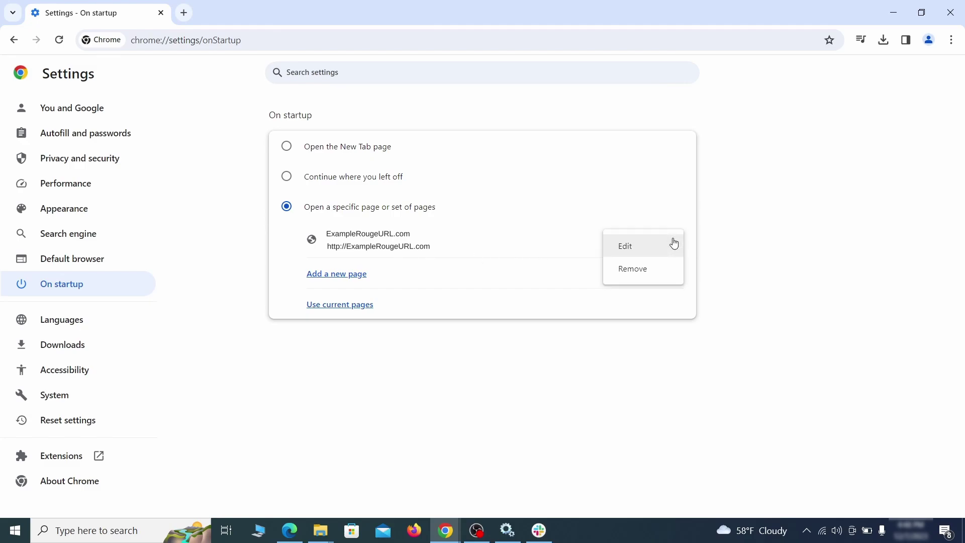
left_click(632, 269)
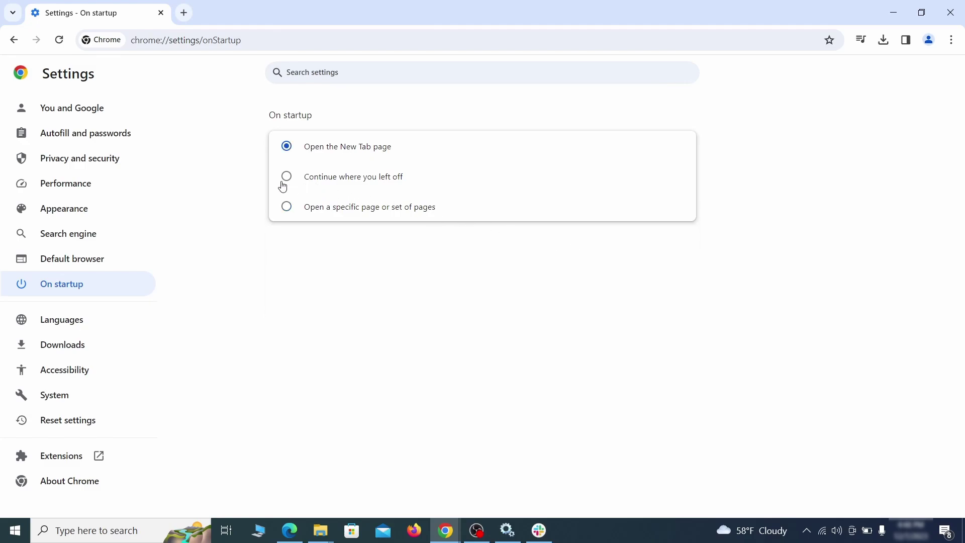